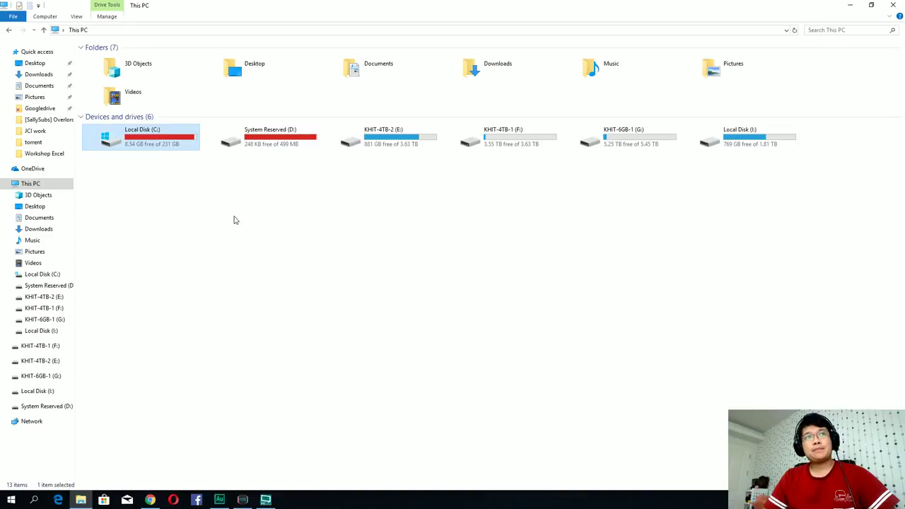
# Check the free space of Local Disk (C:) and System Reserved (D:) in This PC.
pyautogui.click(174, 174)
pyautogui.click(141, 143)
pyautogui.click(225, 208)
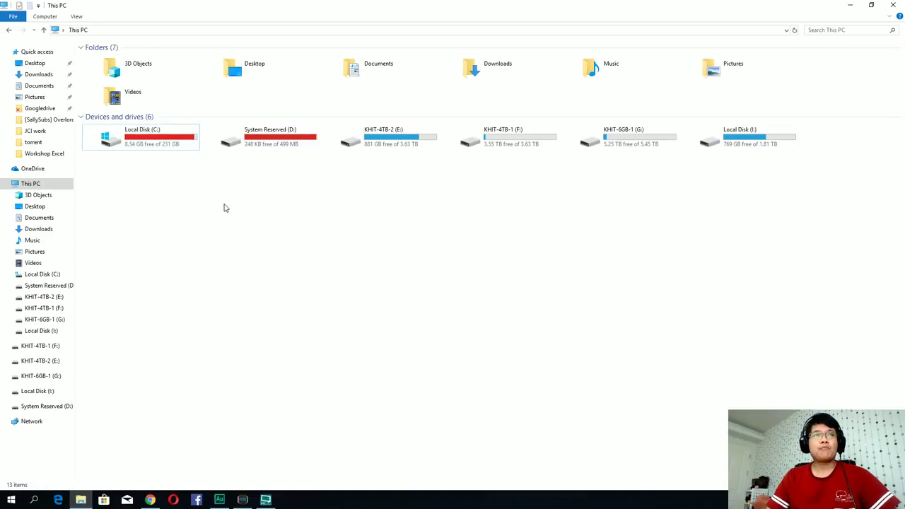
pyautogui.click(162, 150)
pyautogui.click(269, 216)
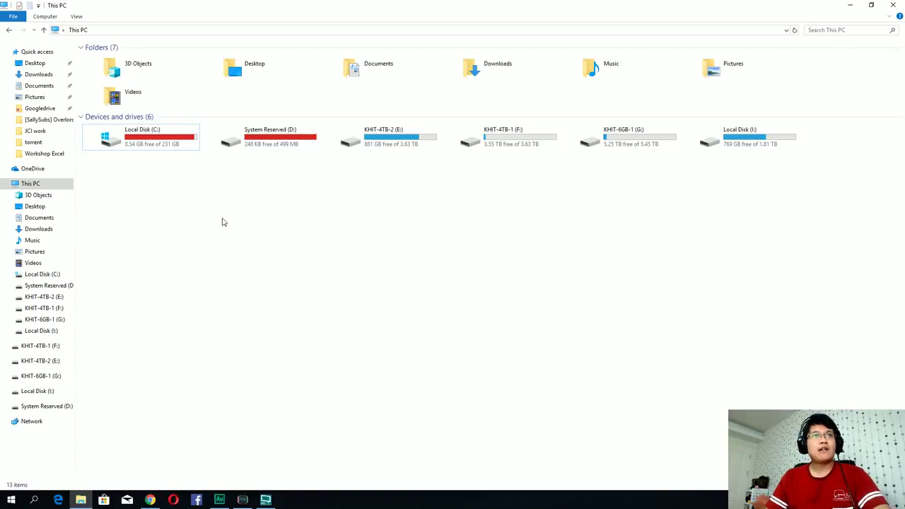
pyautogui.click(164, 141)
pyautogui.click(224, 198)
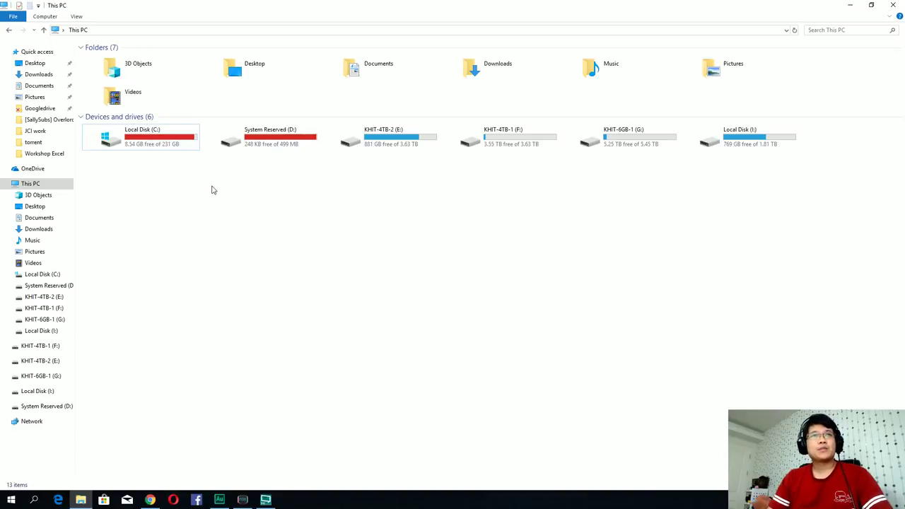
pyautogui.click(266, 134)
pyautogui.click(188, 165)
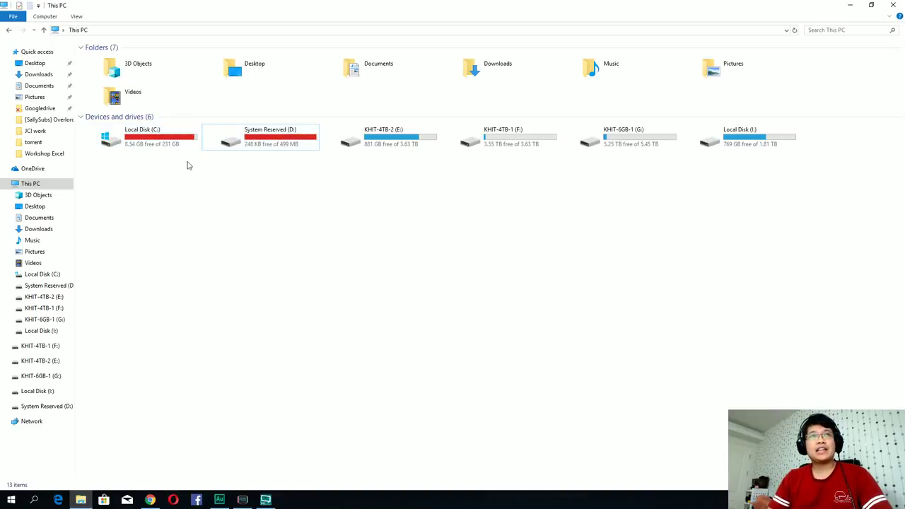
# Open Local Disk (C:) to view its folders, comparing them with the drive's used space in This PC.
pyautogui.doubleClick(151, 139)
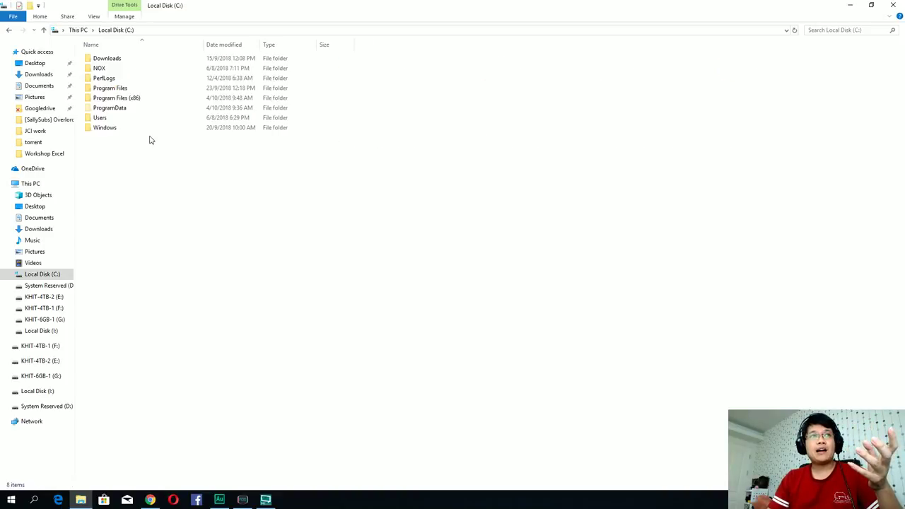
pyautogui.click(8, 30)
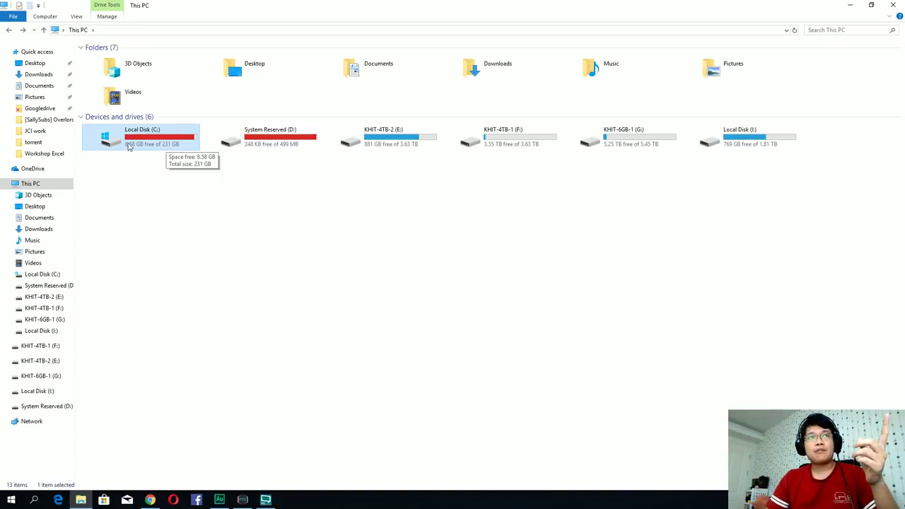
pyautogui.click(143, 186)
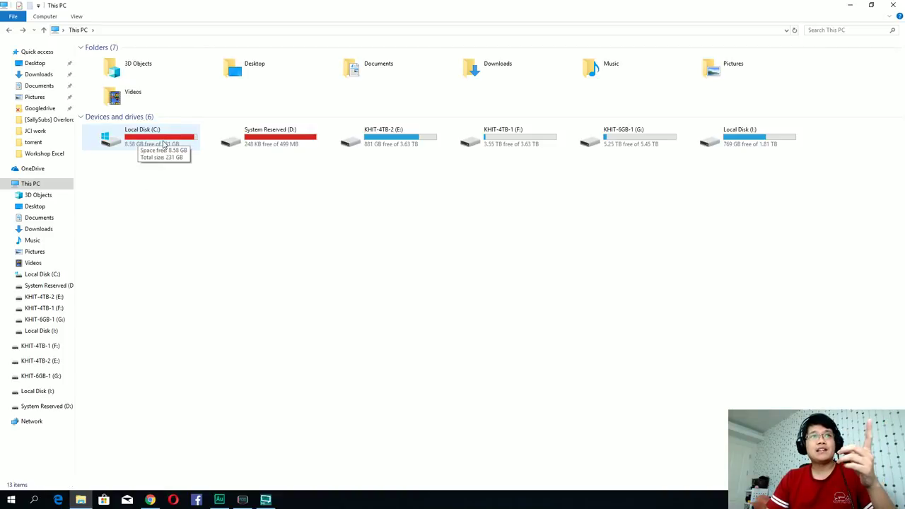
pyautogui.doubleClick(157, 140)
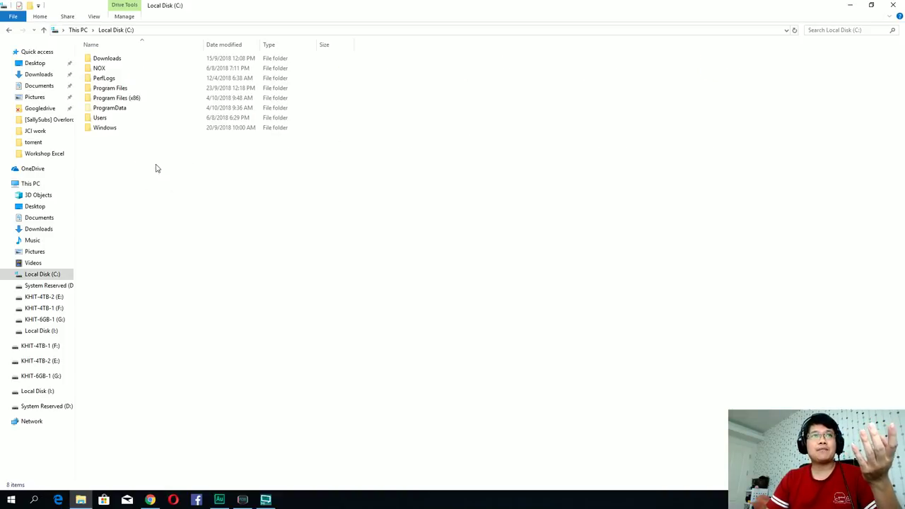
# Turn off the display of hidden items in Local Disk (C:) and turn it back on to reveal ProgramData.
pyautogui.click(95, 16)
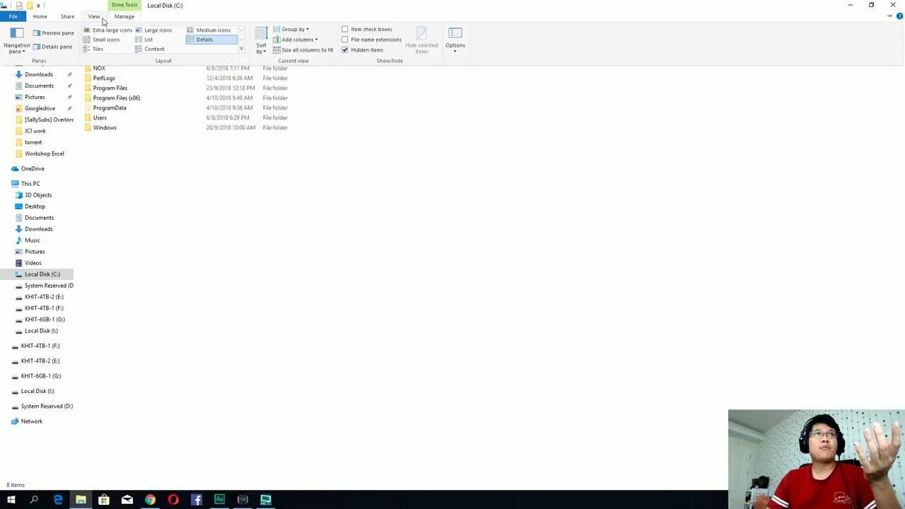
pyautogui.click(357, 50)
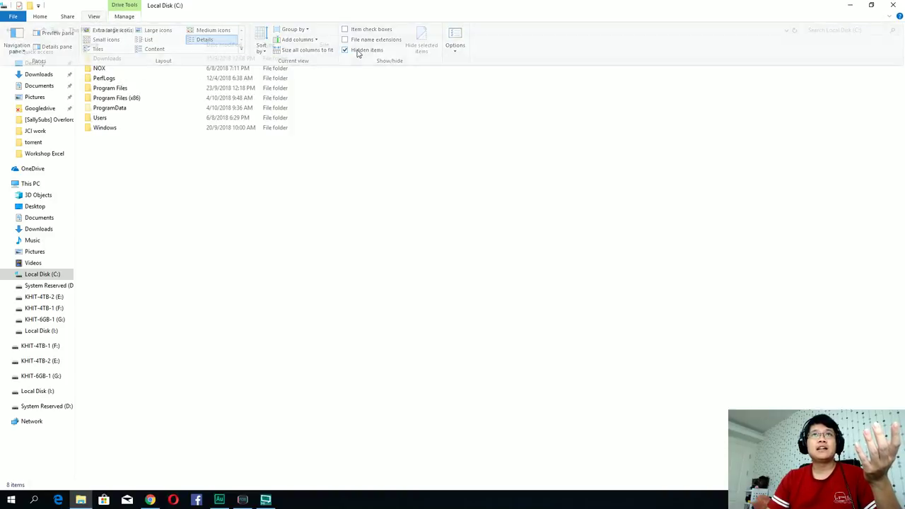
pyautogui.click(94, 17)
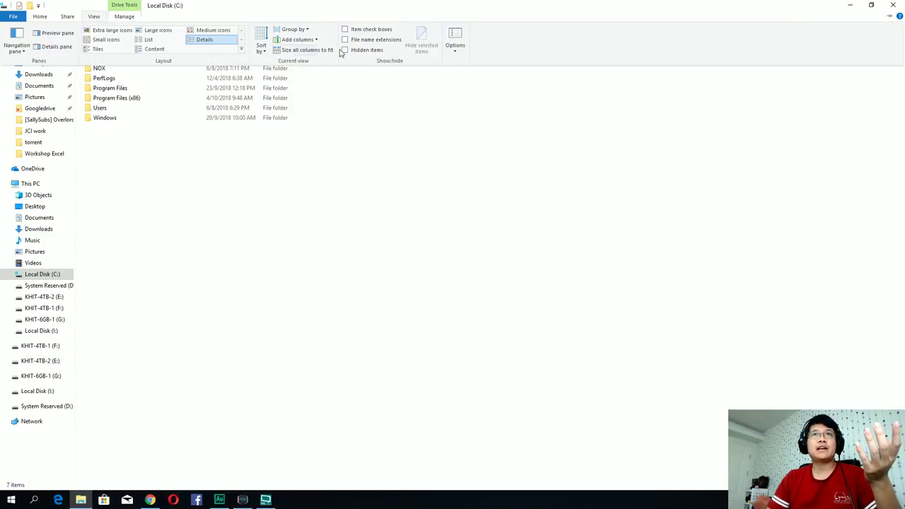
pyautogui.click(346, 51)
pyautogui.click(212, 108)
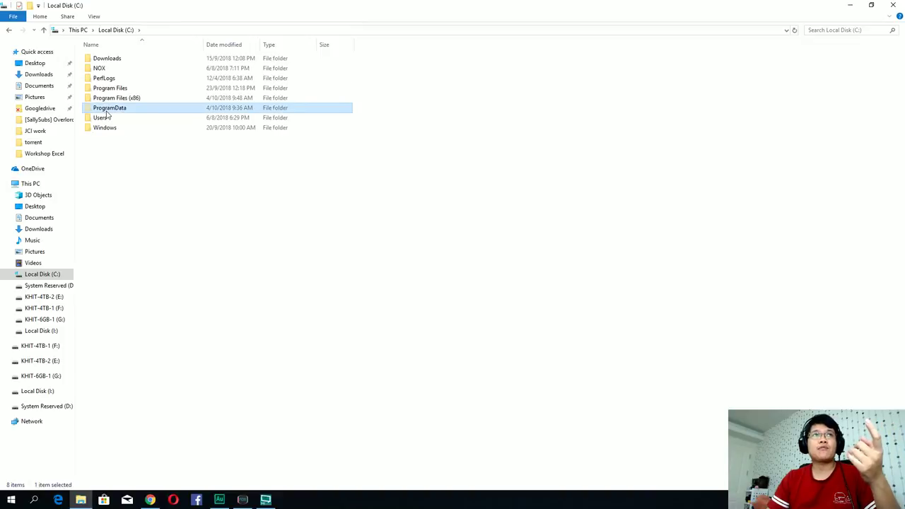
pyautogui.click(145, 166)
# Check the sizes of the Windows and Users folders in their properties.
pyautogui.rightClick(111, 129)
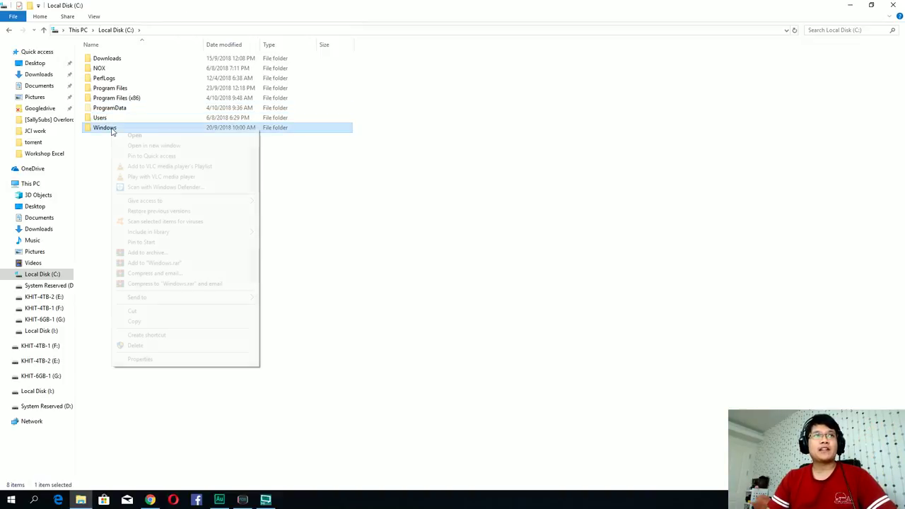
pyautogui.click(186, 358)
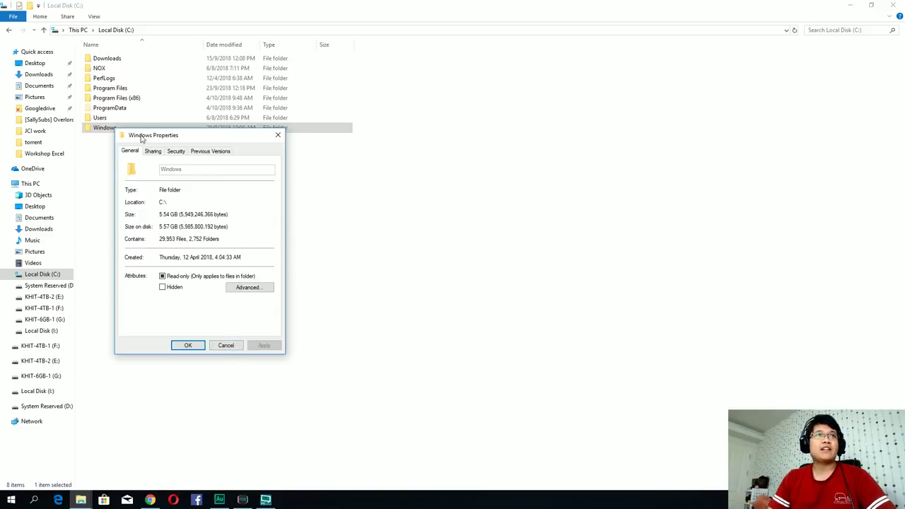
pyautogui.click(226, 345)
pyautogui.rightClick(101, 118)
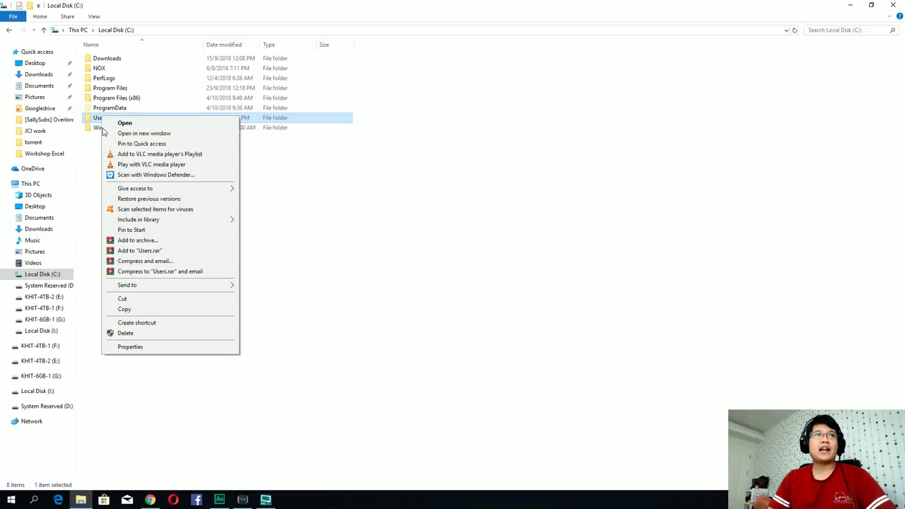
pyautogui.click(176, 347)
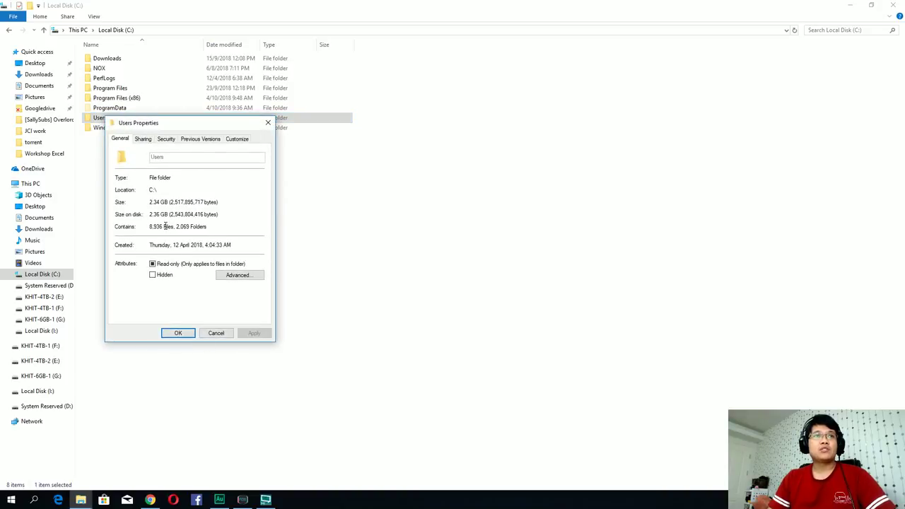
pyautogui.click(231, 333)
# Check the sizes of the ProgramData and Program Files (x86) folders in their properties.
pyautogui.click(125, 107)
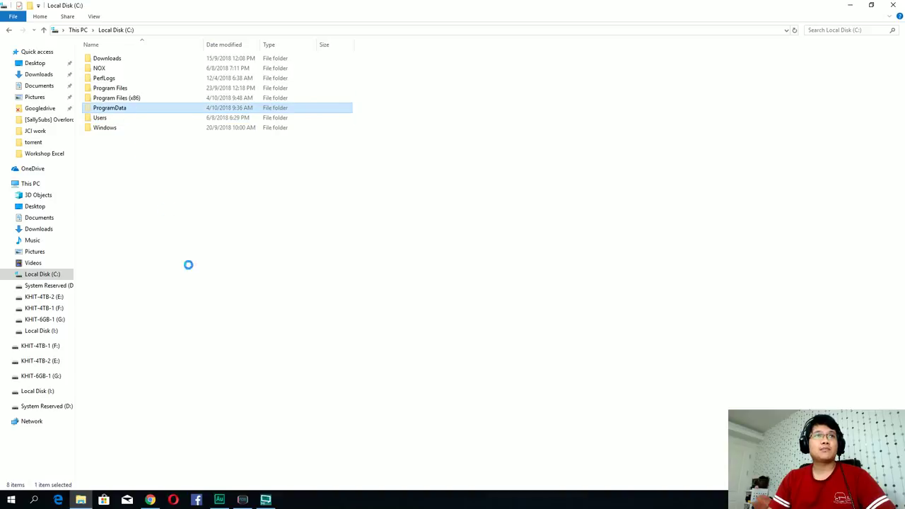
pyautogui.rightClick(125, 107)
pyautogui.click(203, 351)
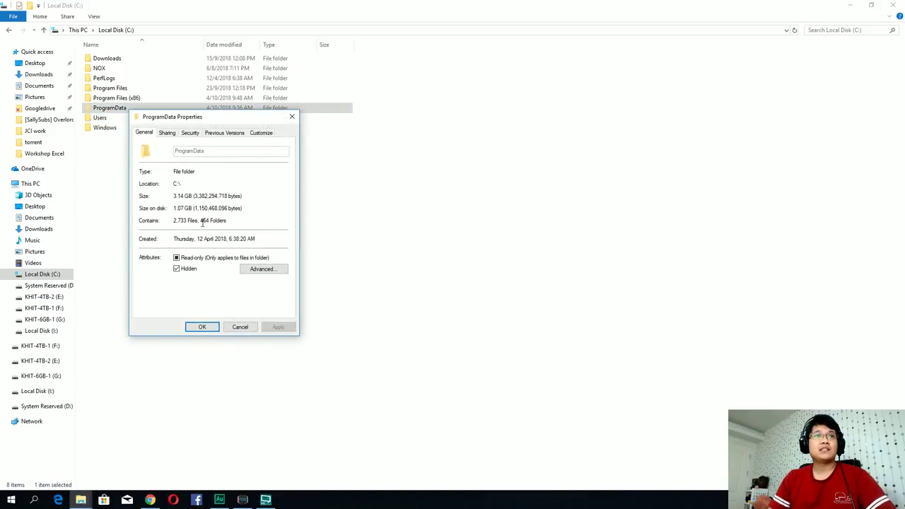
pyautogui.click(240, 327)
pyautogui.click(129, 98)
pyautogui.rightClick(129, 97)
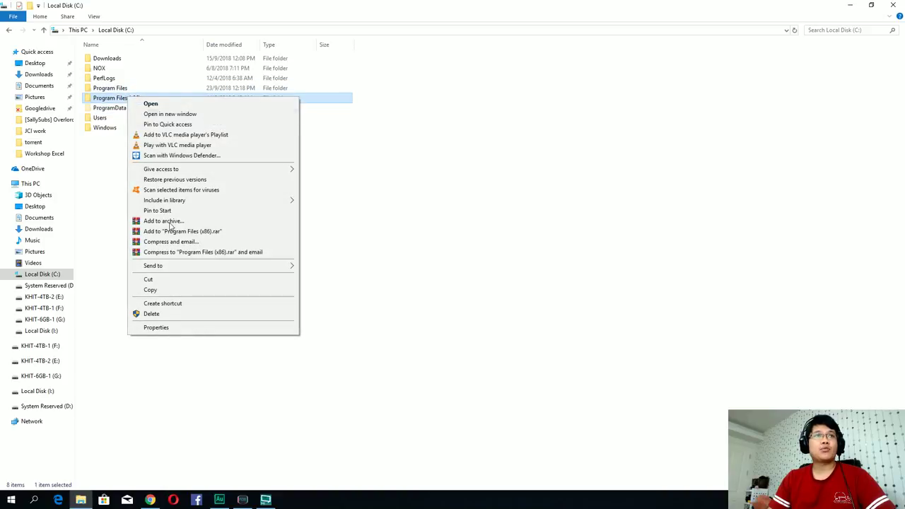
pyautogui.click(224, 327)
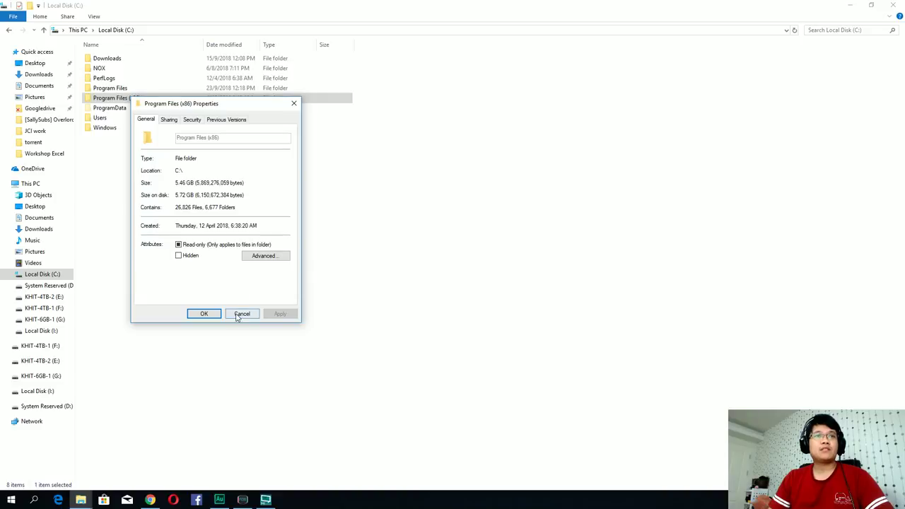
pyautogui.click(240, 318)
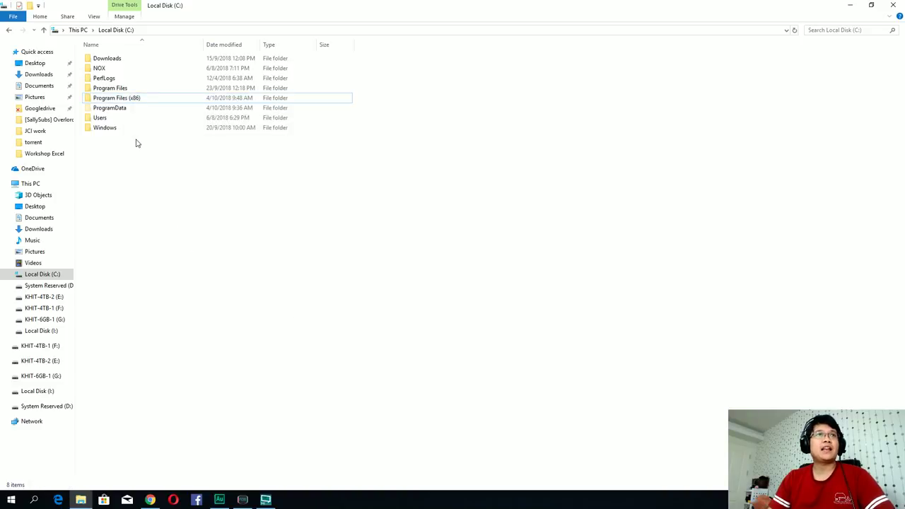
# Check the sizes of the Program Files and PerfLogs folders in their properties.
pyautogui.rightClick(117, 91)
pyautogui.click(188, 320)
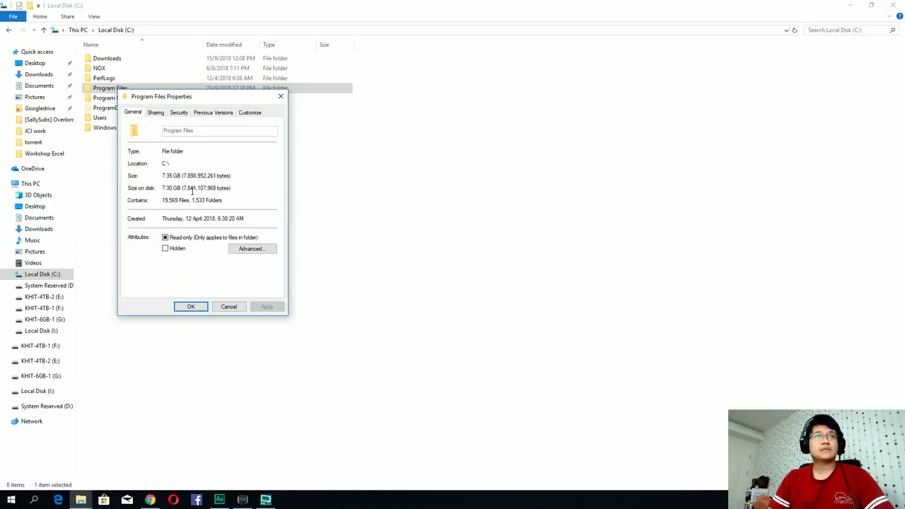
pyautogui.click(229, 306)
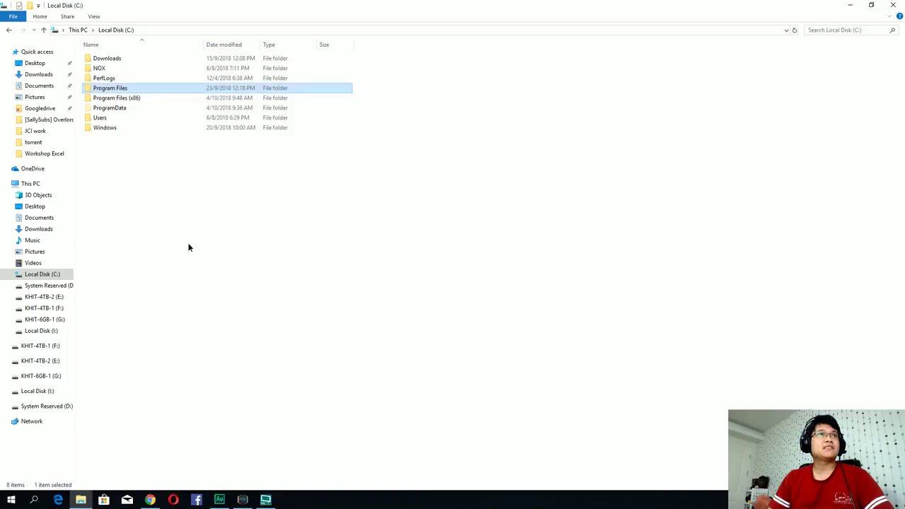
pyautogui.click(107, 82)
pyautogui.rightClick(107, 82)
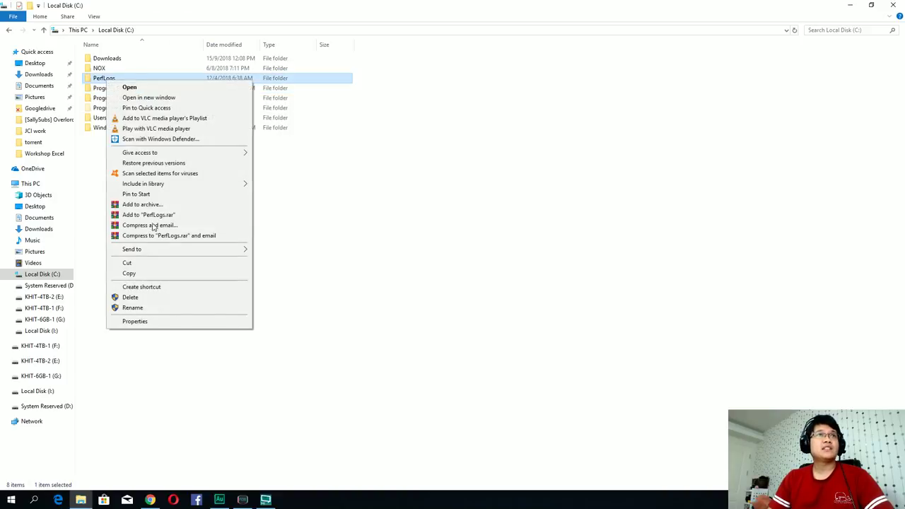
pyautogui.click(188, 320)
pyautogui.click(220, 297)
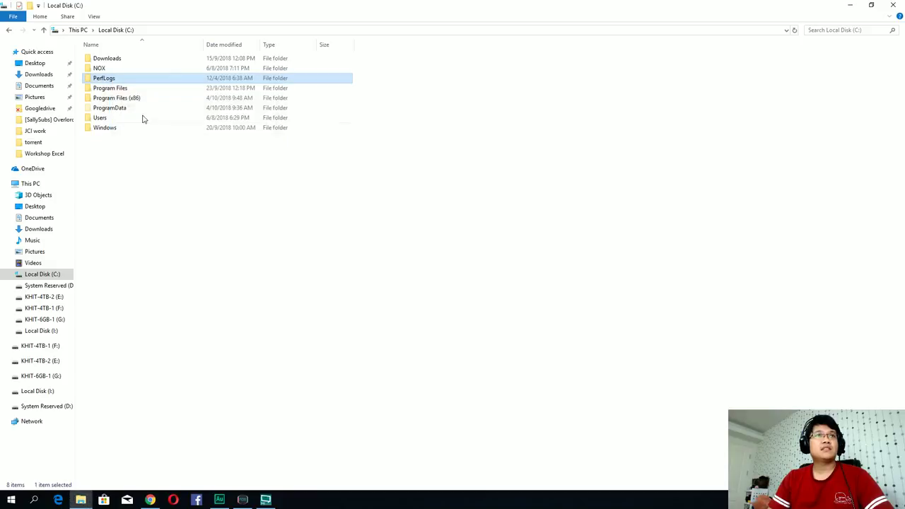
# Check the properties of the NOX and Downloads folders and return to This PC.
pyautogui.click(100, 68)
pyautogui.hotkey('shift', 'F10')
pyautogui.click(181, 324)
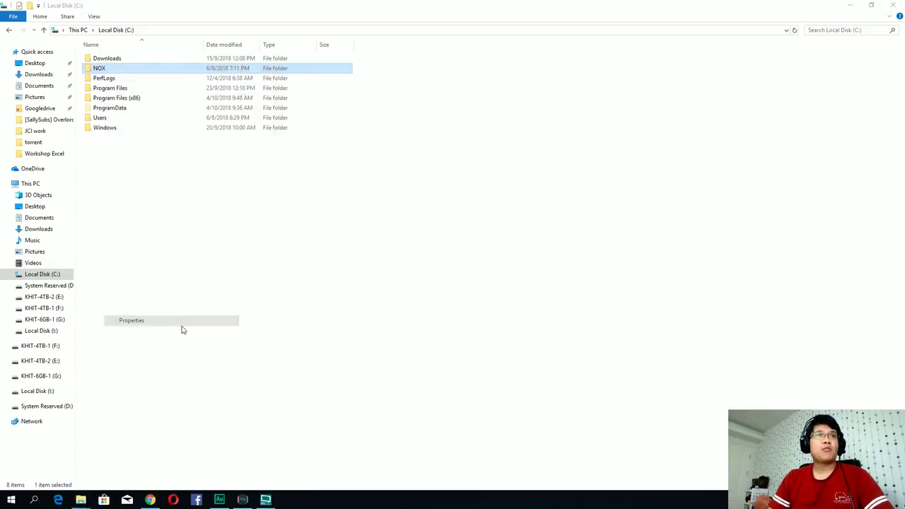
pyautogui.click(183, 286)
pyautogui.click(106, 58)
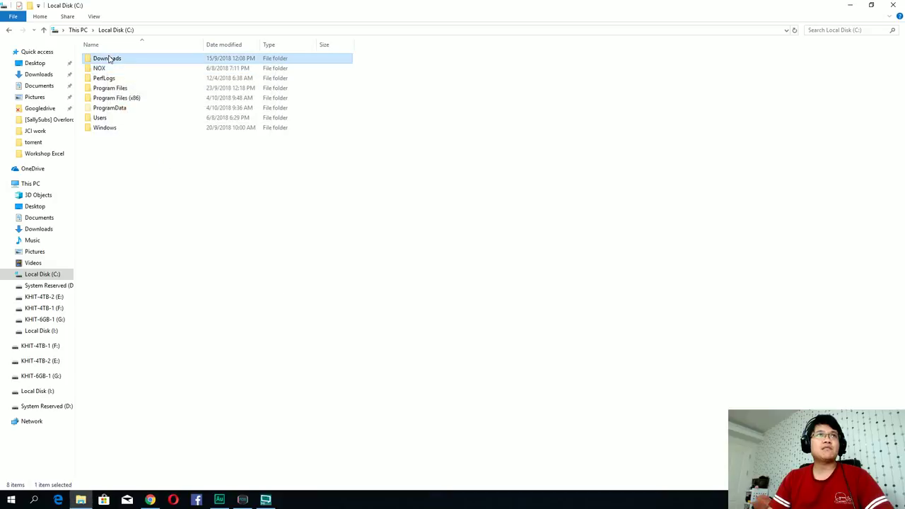
pyautogui.hotkey('shift', 'F10')
pyautogui.click(182, 307)
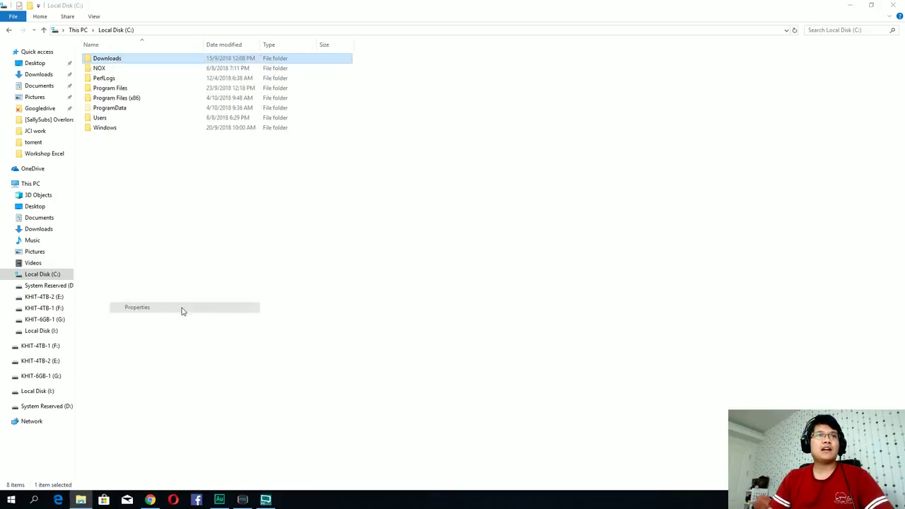
pyautogui.click(224, 279)
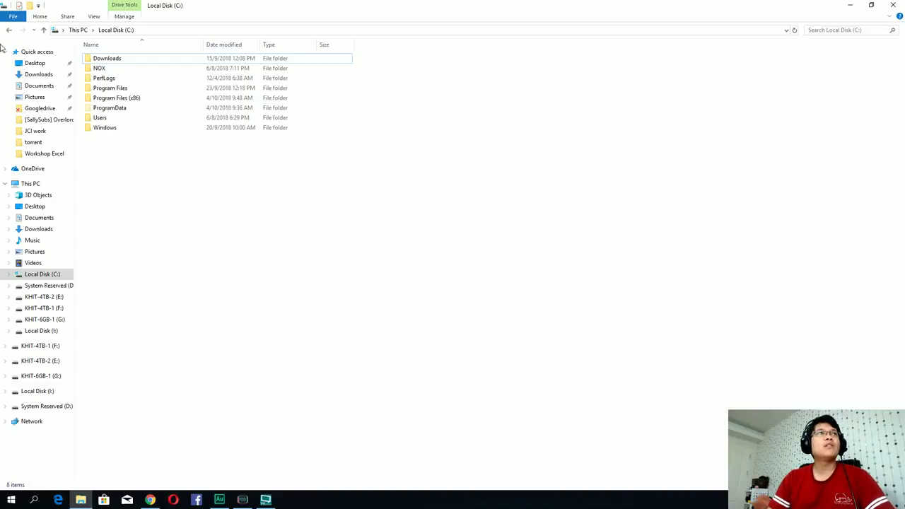
pyautogui.click(8, 30)
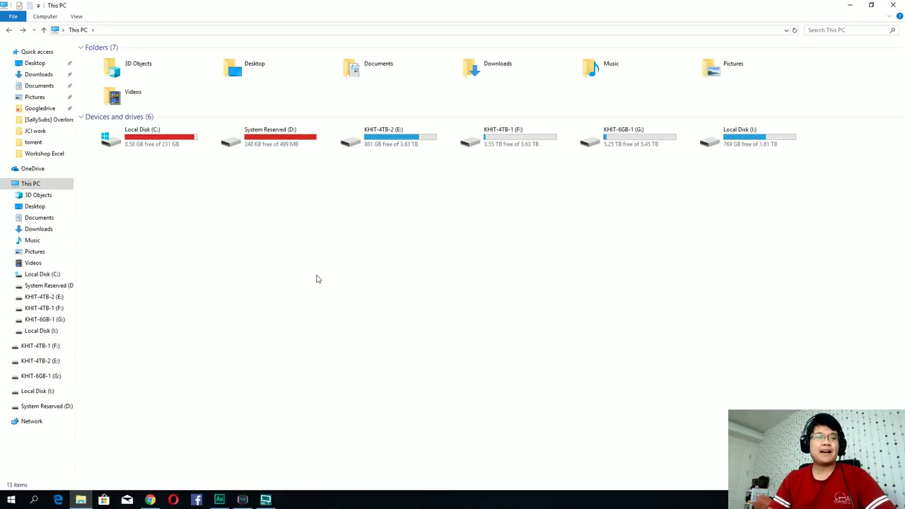
pyautogui.click(267, 500)
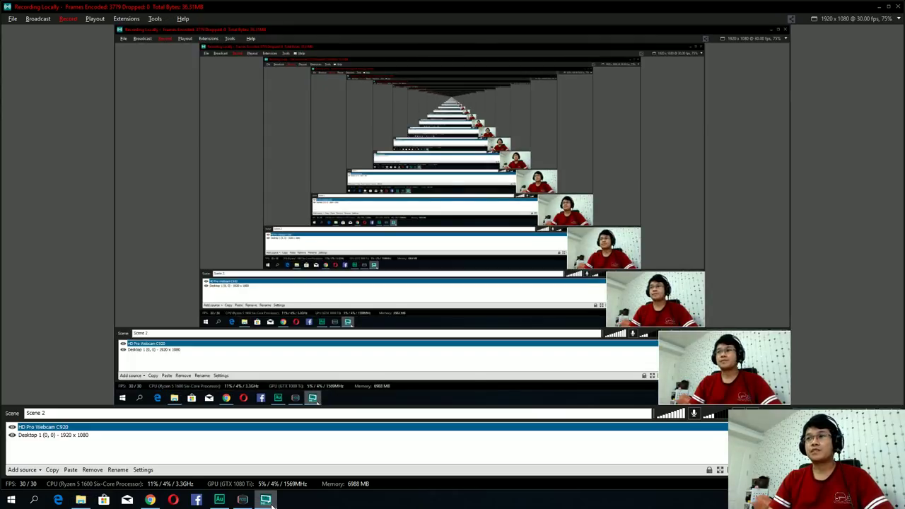
pyautogui.click(268, 502)
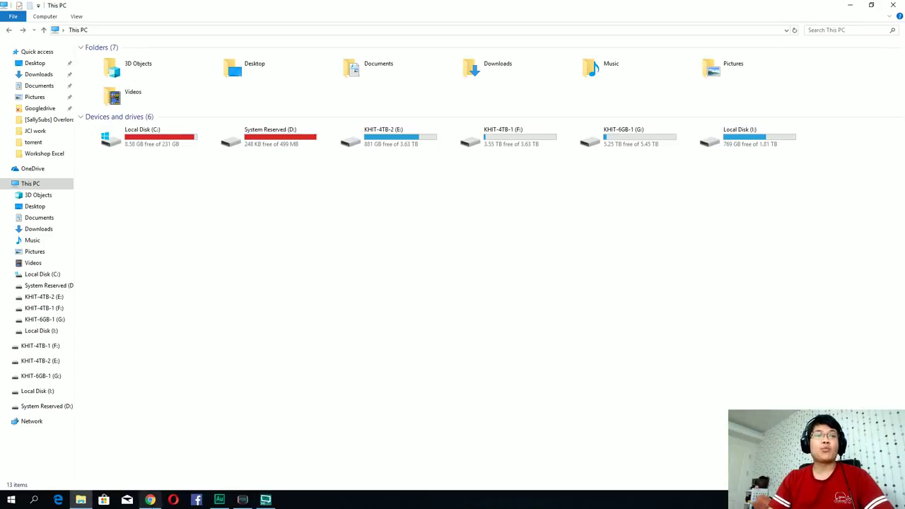
# Switch to Chrome to view the WinDirStat download page on FossHub, highlight the program's name and return to File Explorer.
pyautogui.click(150, 500)
pyautogui.moveTo(270, 94); pyautogui.dragTo(353, 94)
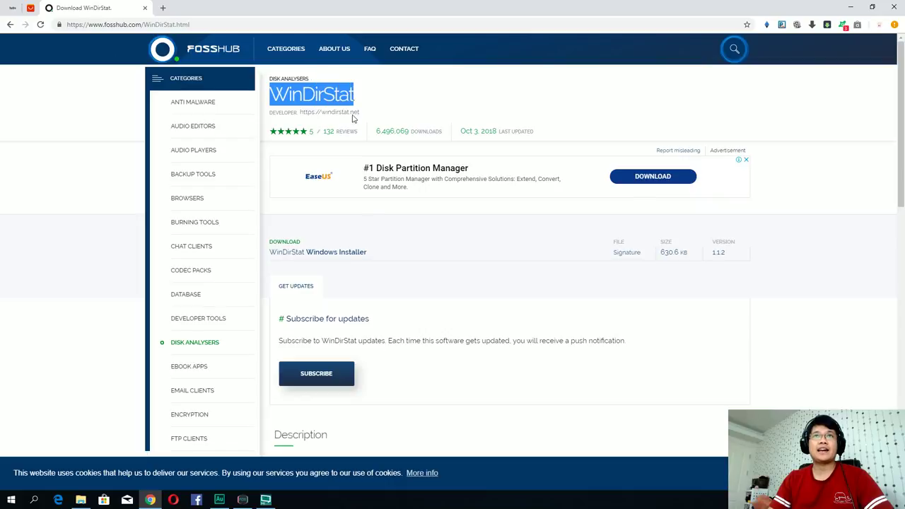
pyautogui.click(806, 286)
pyautogui.click(81, 499)
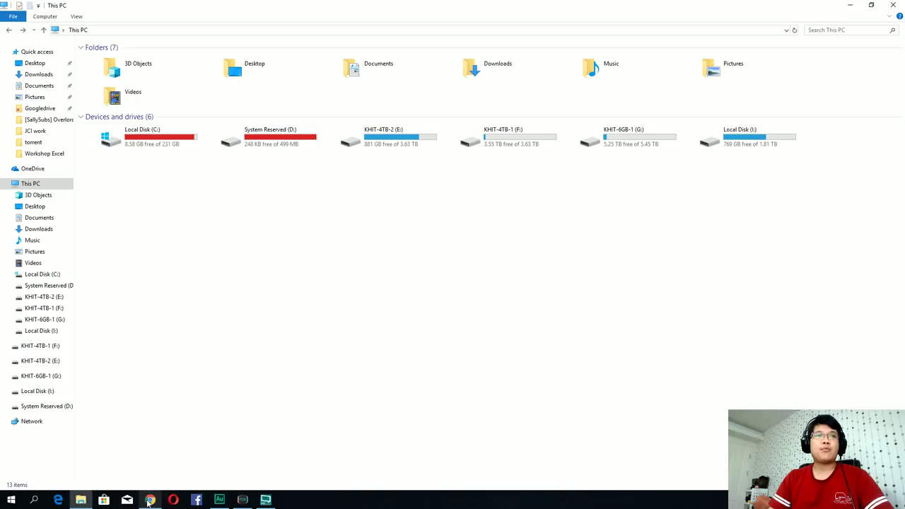
# Minimize File Explorer and launch WinDirStat from the desktop.
pyautogui.click(850, 5)
pyautogui.doubleClick(89, 348)
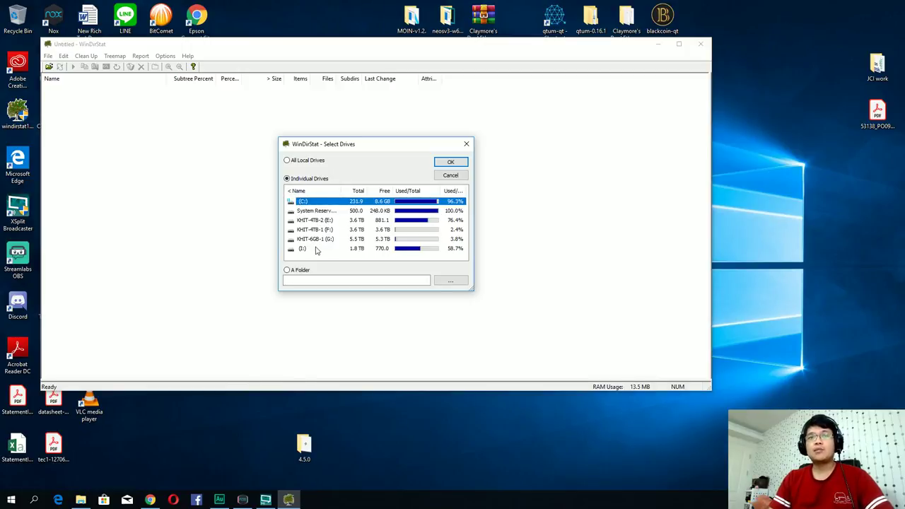
# Scan the C: drive with WinDirStat, checking the drive's free space in File Explorer while the scan runs.
pyautogui.click(449, 163)
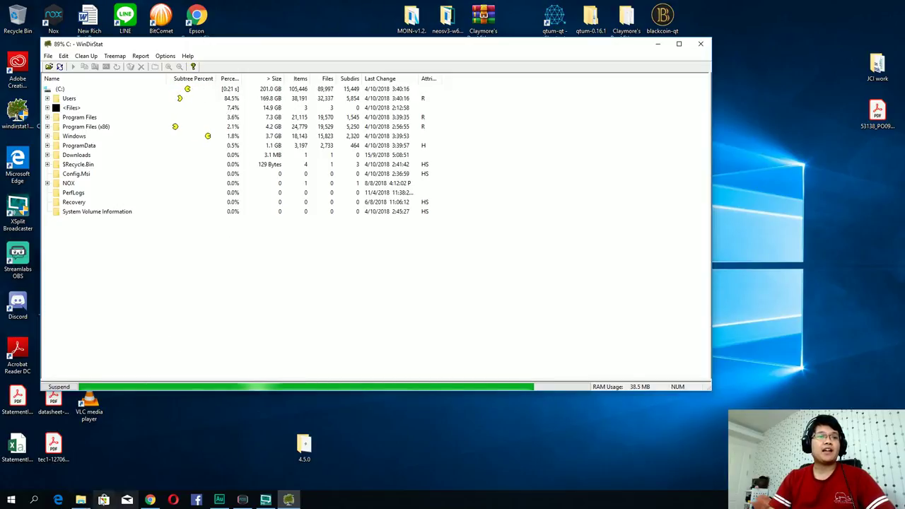
pyautogui.click(81, 500)
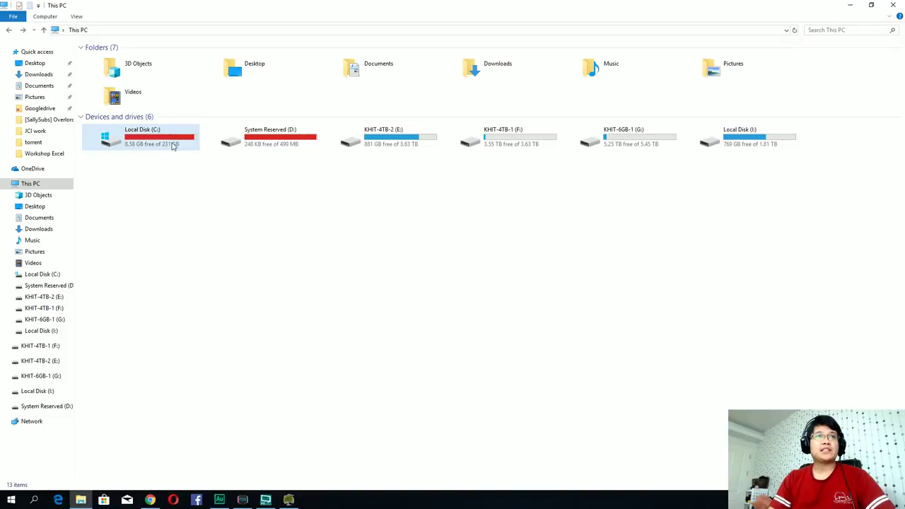
pyautogui.hotkey('alt', 'Tab')
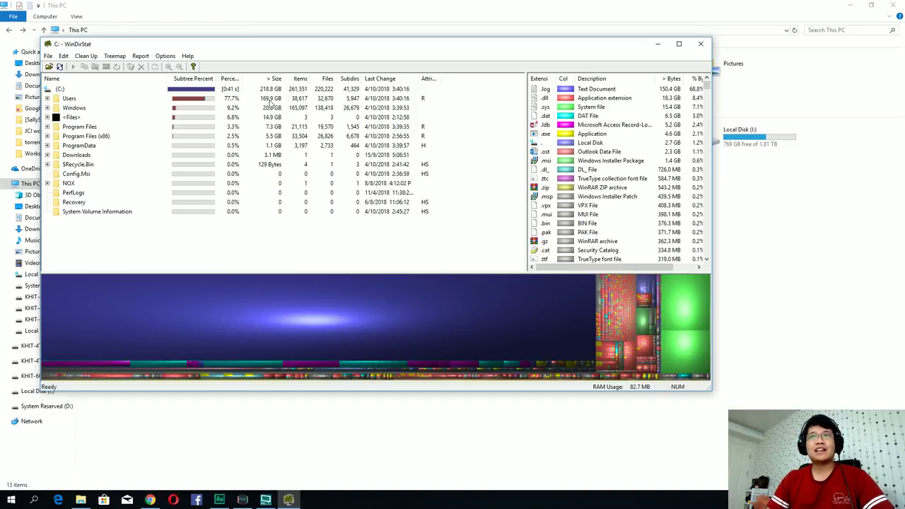
# Examine the ProgramData folder and the loose files in the root of C:, leaving both collapsed.
pyautogui.click(46, 145)
pyautogui.click(47, 146)
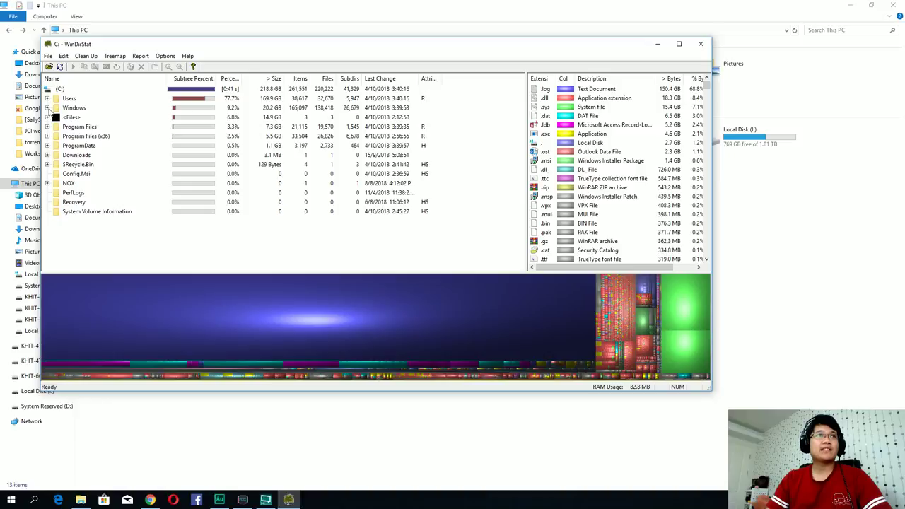
pyautogui.click(47, 117)
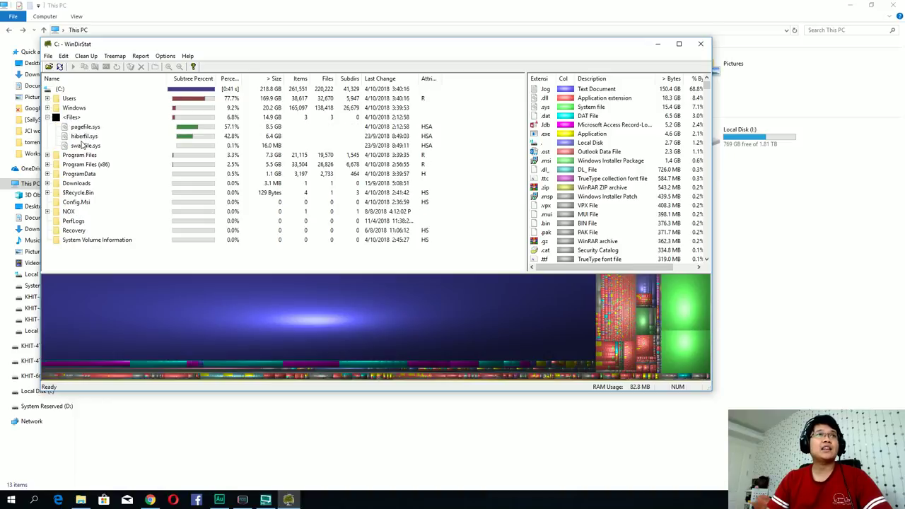
pyautogui.click(47, 118)
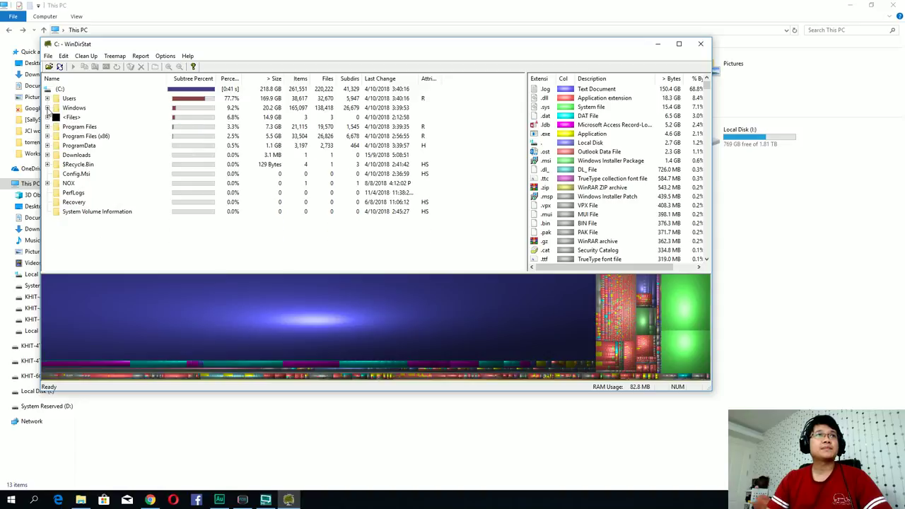
# Look through the subfolder sizes of the Windows folder and collapse it again.
pyautogui.click(47, 107)
pyautogui.scroll(-20, 130, 144)
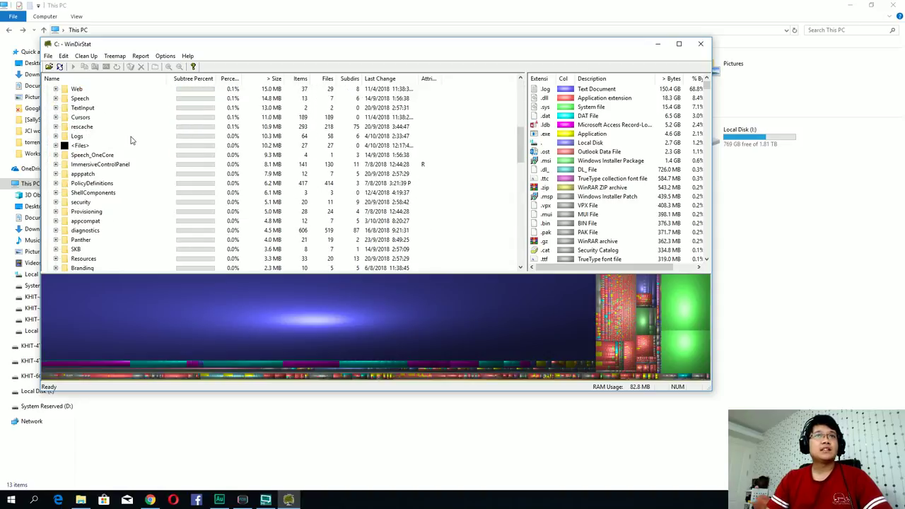
pyautogui.scroll(20, 130, 144)
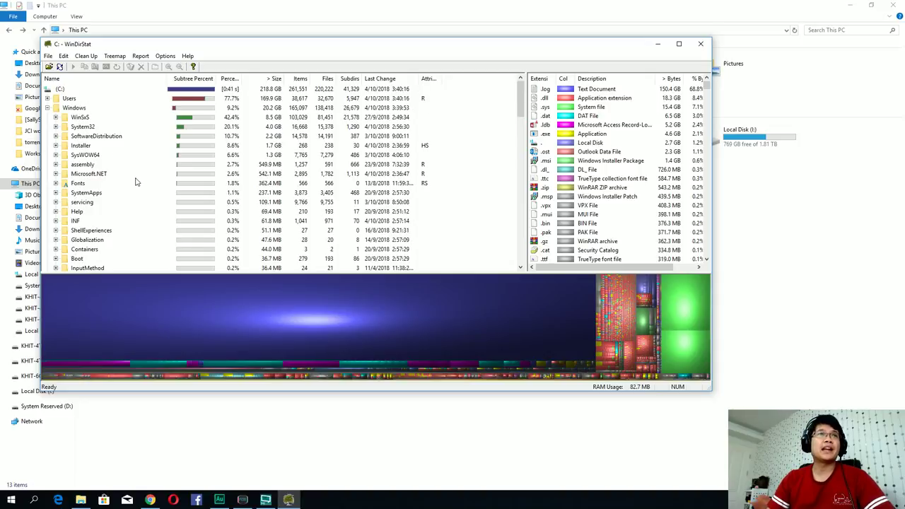
pyautogui.click(46, 107)
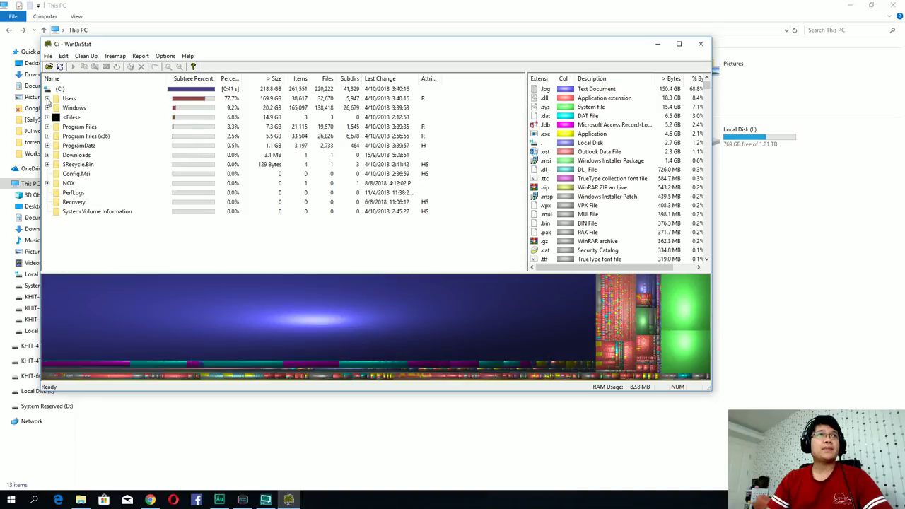
# Expand the Users folder and the user's profile folder to review which subfolders take up the most space.
pyautogui.click(46, 98)
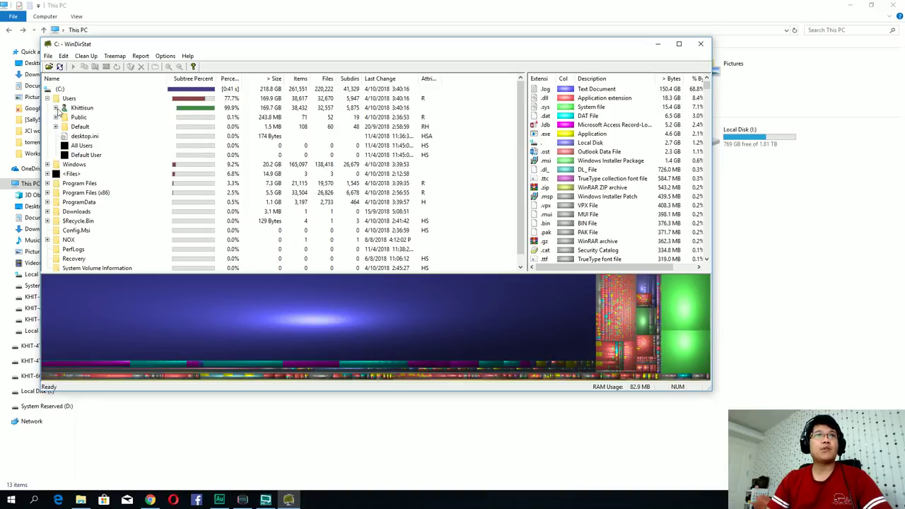
pyautogui.click(55, 108)
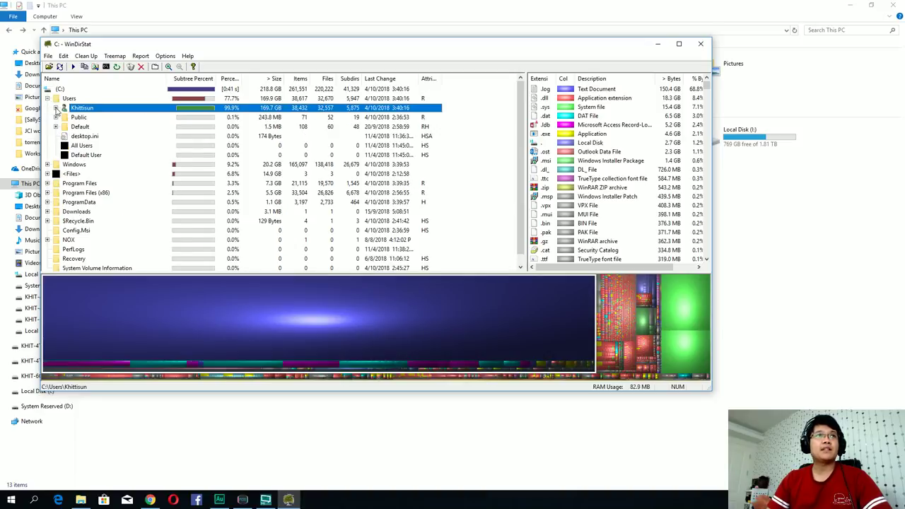
pyautogui.click(56, 108)
pyautogui.scroll(-4, 121, 141)
pyautogui.scroll(4, 121, 141)
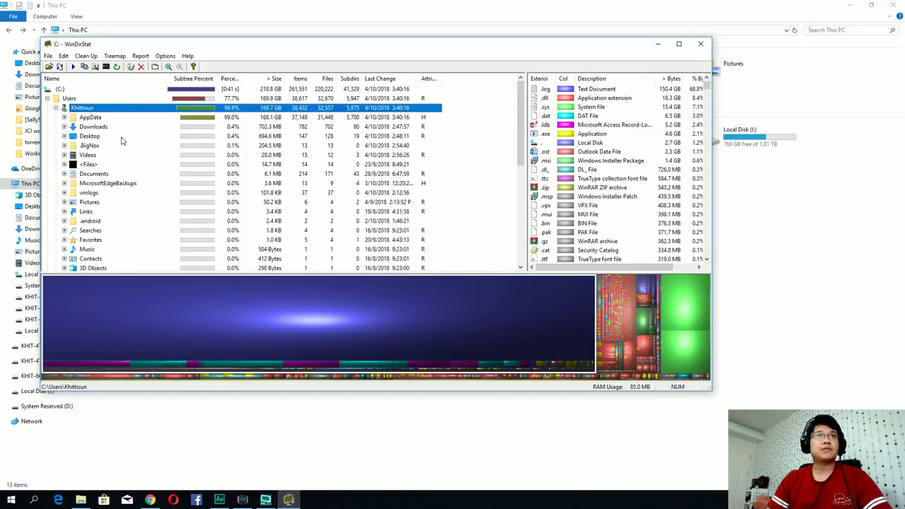
# Drill down through AppData, Roaming and NEOS to list the files stored directly in the NEOS folder.
pyautogui.click(63, 117)
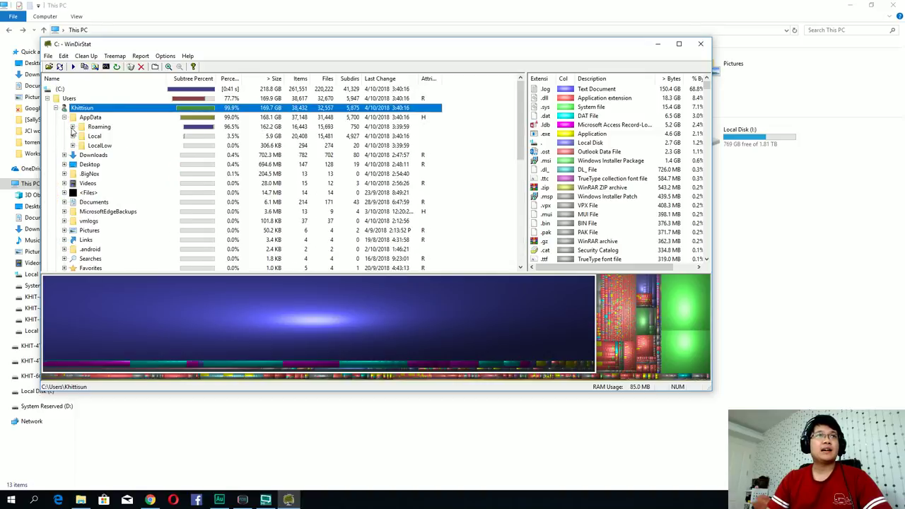
pyautogui.click(73, 127)
pyautogui.click(81, 135)
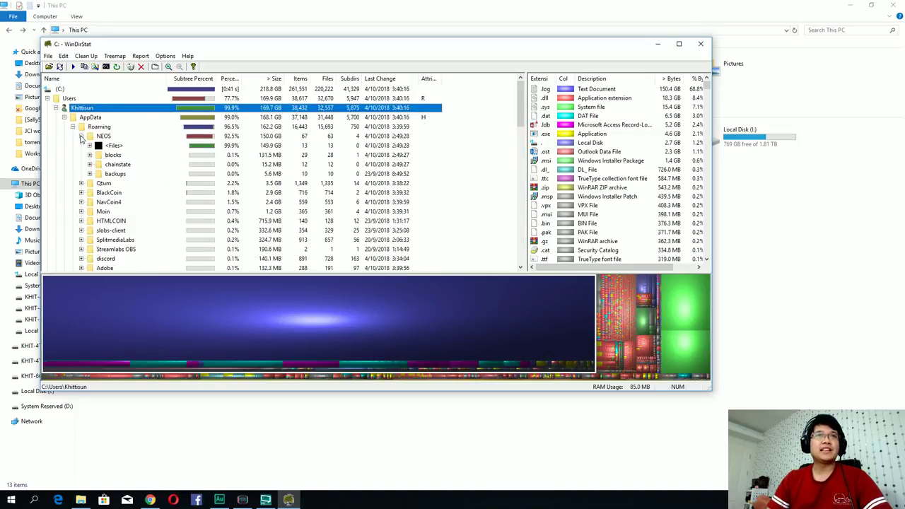
pyautogui.click(89, 146)
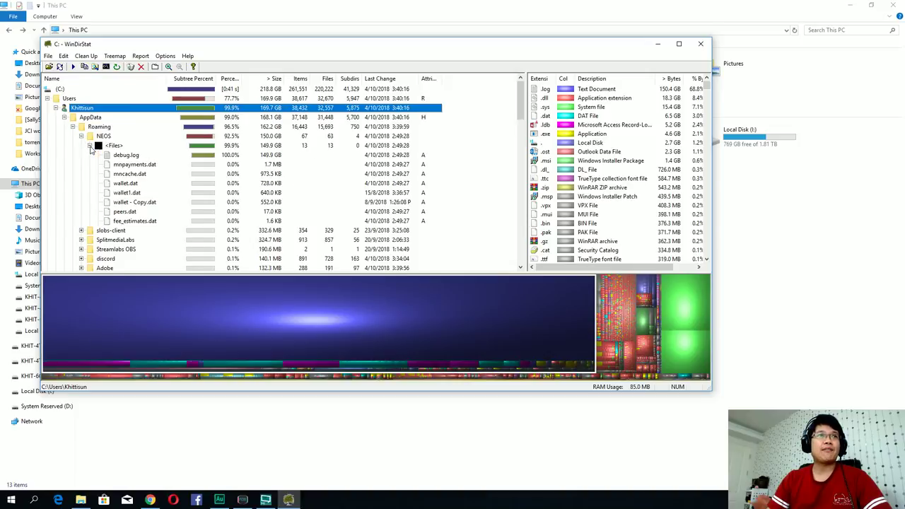
# Permanently delete debug.log from the NEOS folder, accepting both confirmations.
pyautogui.click(127, 156)
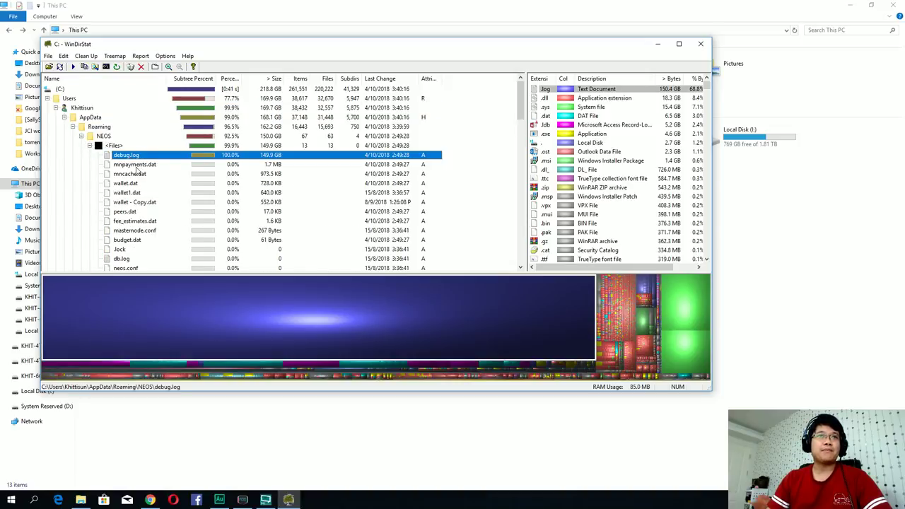
pyautogui.scroll(-5, 133, 168)
pyautogui.scroll(5, 133, 168)
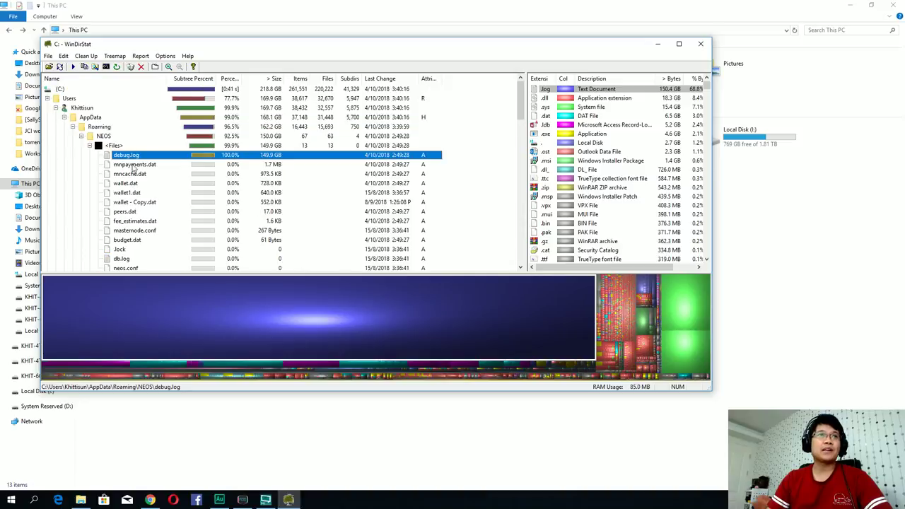
pyautogui.press('Delete')
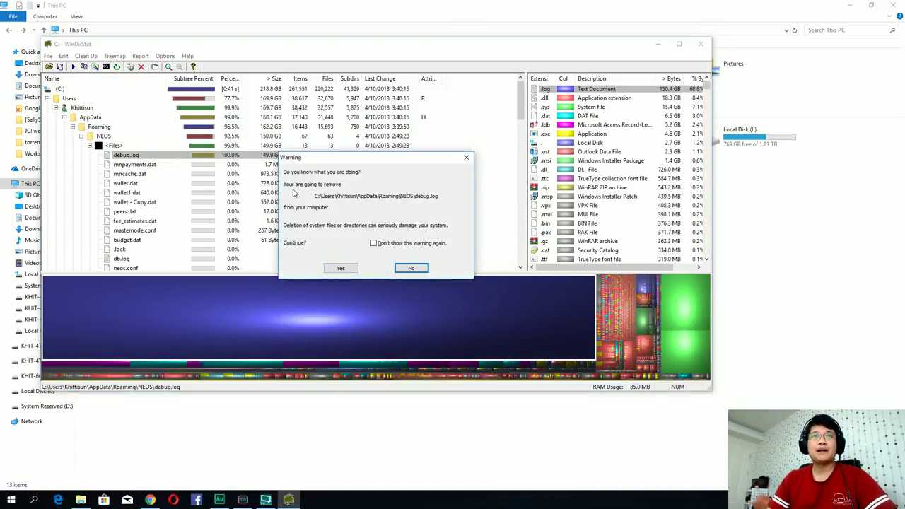
pyautogui.click(340, 267)
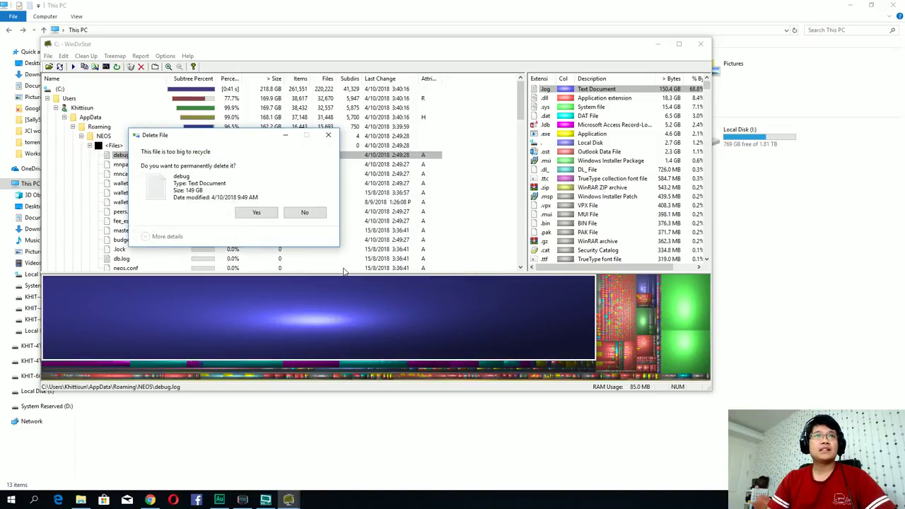
pyautogui.click(256, 213)
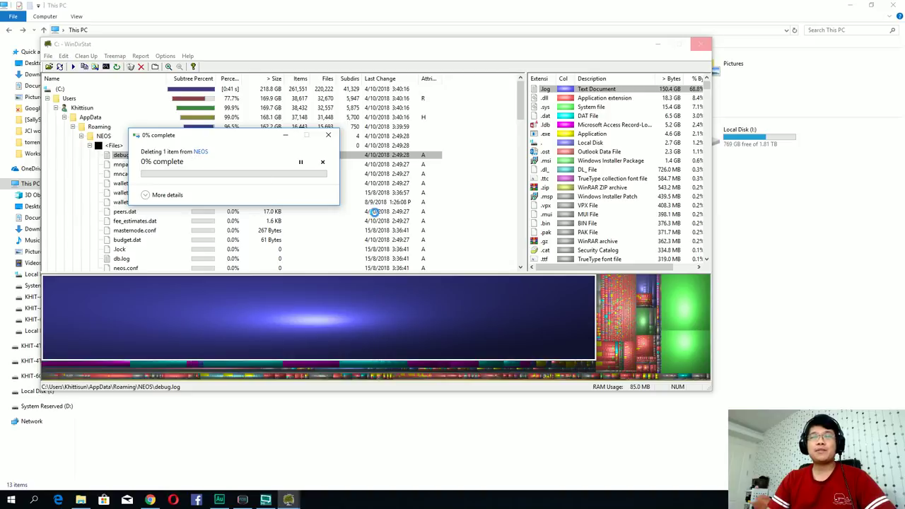
# Switch to File Explorer to check the free space on C: and return to WinDirStat.
pyautogui.click(803, 500)
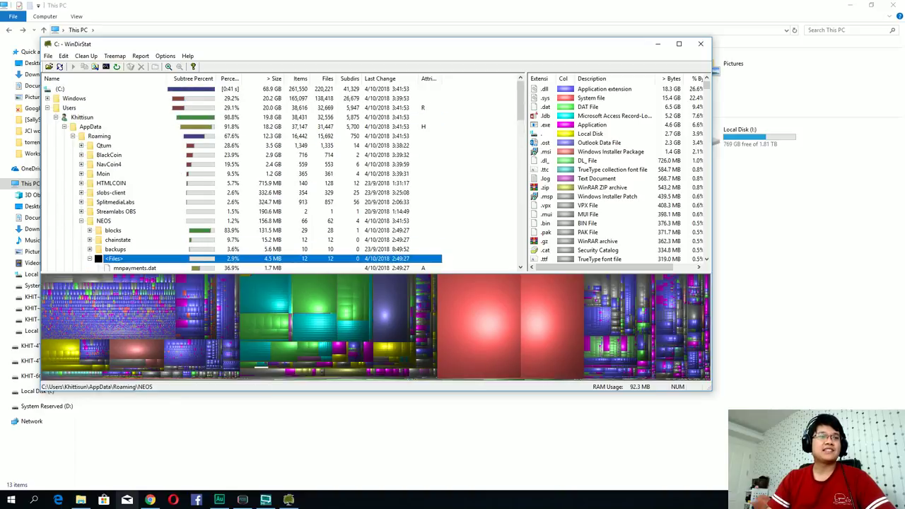
pyautogui.click(159, 451)
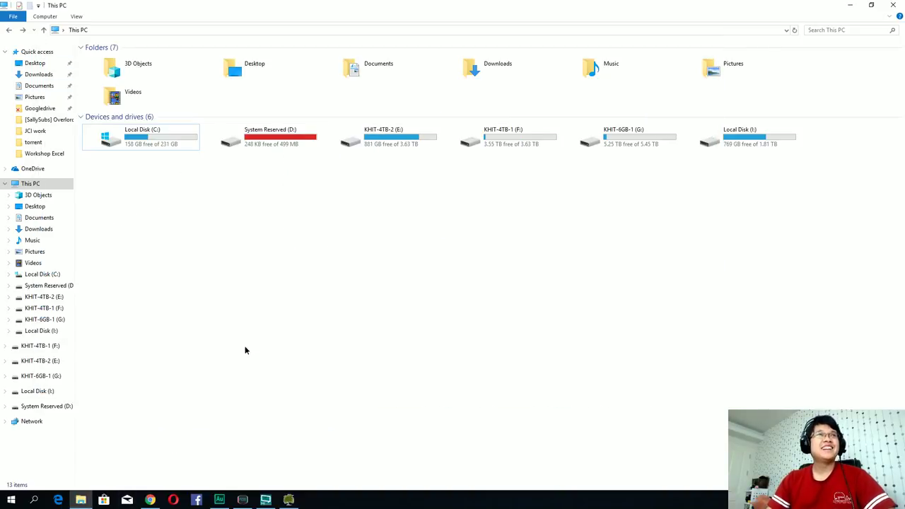
pyautogui.click(297, 500)
# Collapse and reopen the user's profile folder, then expand AppData and Roaming to review the remaining folder sizes.
pyautogui.click(56, 117)
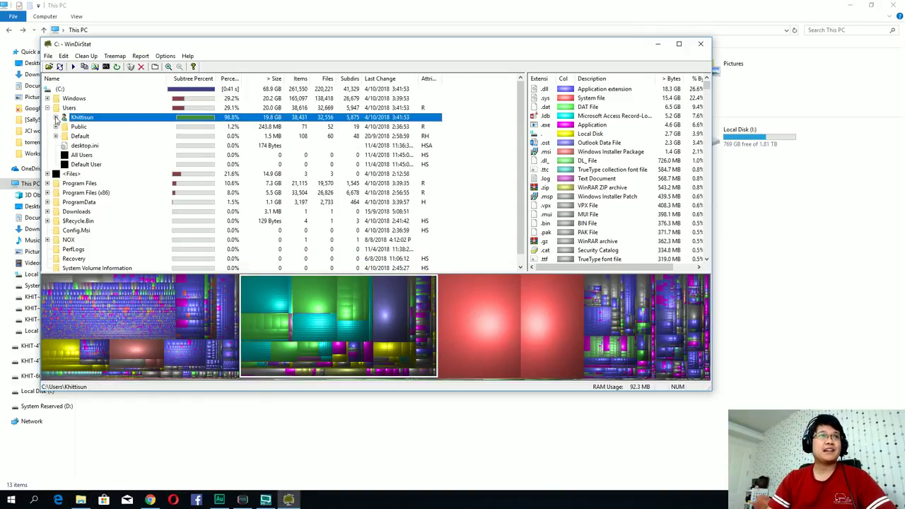
pyautogui.click(56, 117)
pyautogui.click(64, 126)
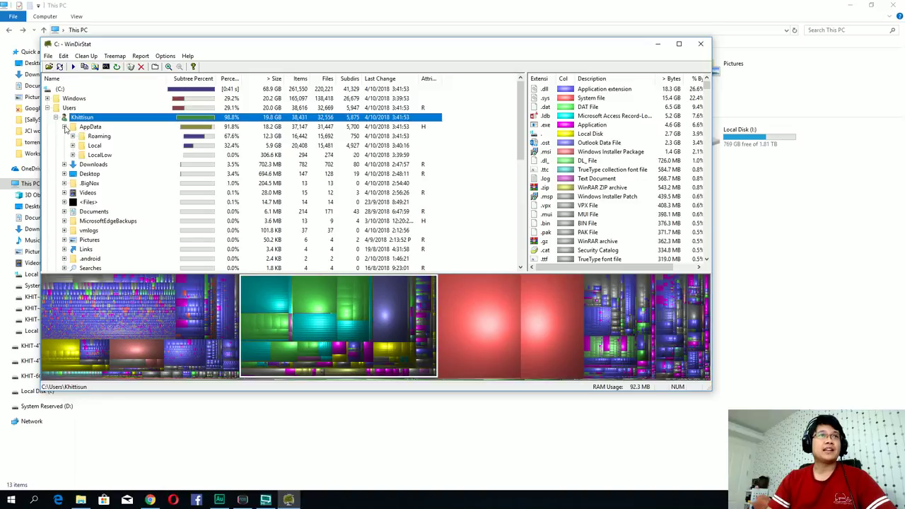
pyautogui.click(73, 137)
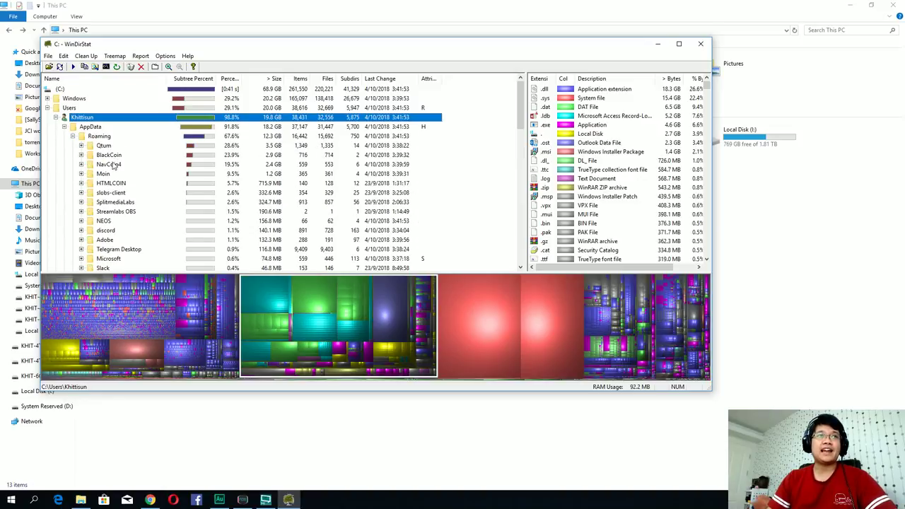
pyautogui.scroll(-1, 136, 188)
pyautogui.scroll(1, 135, 185)
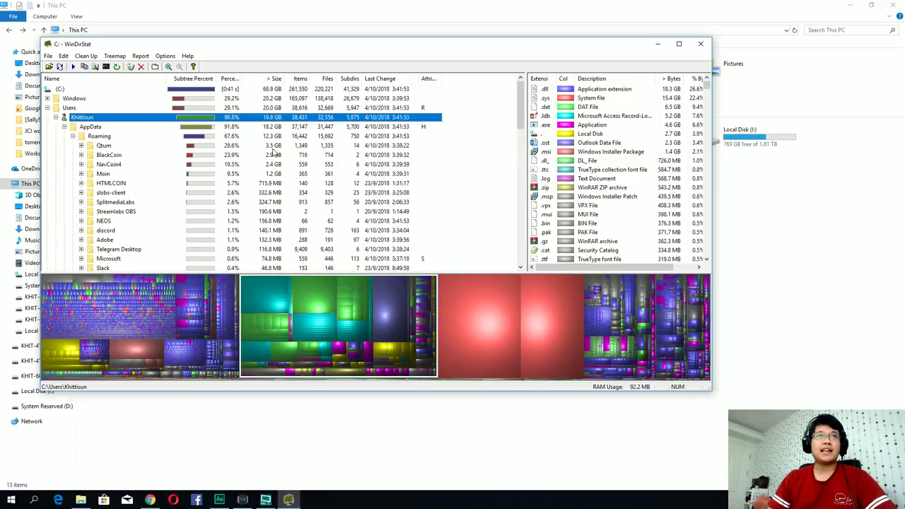
# Review the subfolder sizes in AppData's Local folder and collapse the tree back to the user's profile folder.
pyautogui.click(74, 139)
pyautogui.click(73, 137)
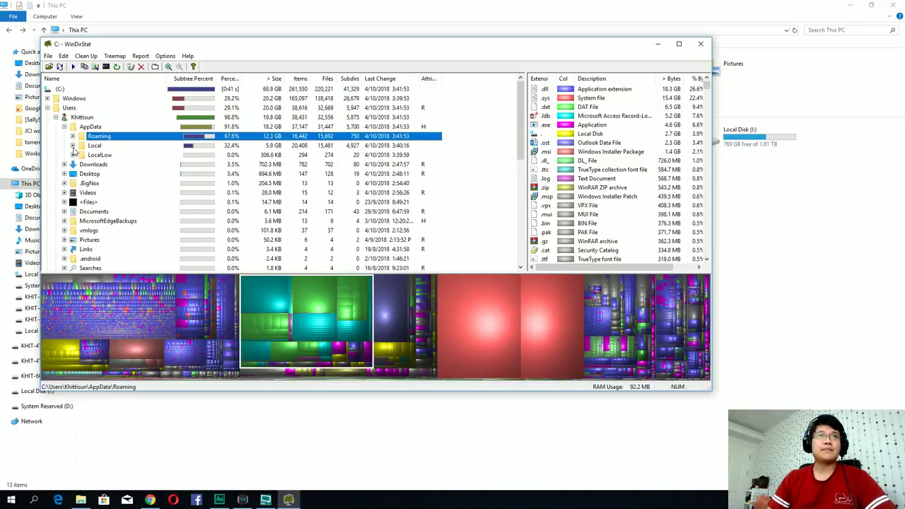
pyautogui.click(72, 149)
pyautogui.click(73, 146)
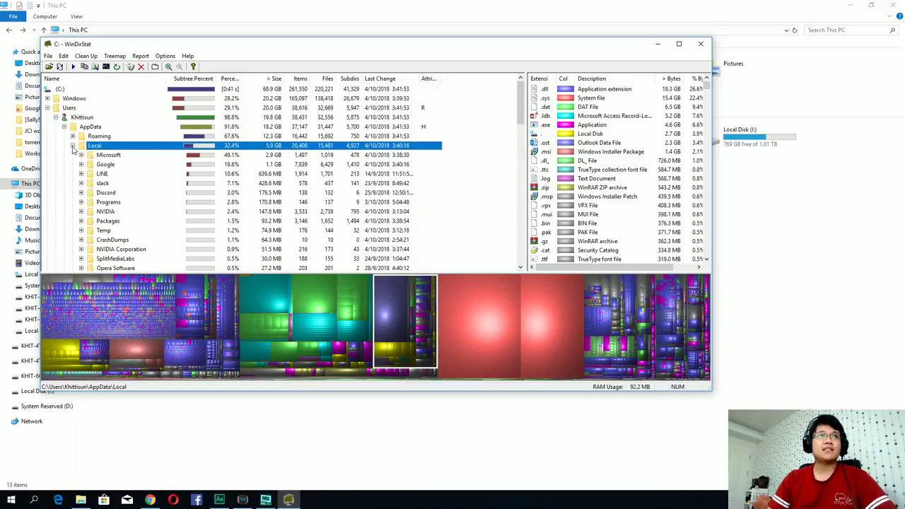
pyautogui.click(73, 147)
pyautogui.click(64, 127)
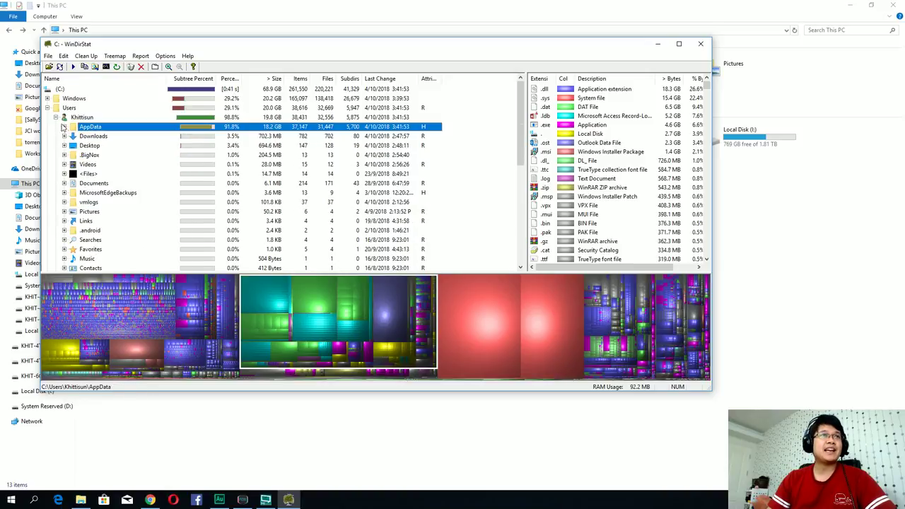
pyautogui.click(55, 117)
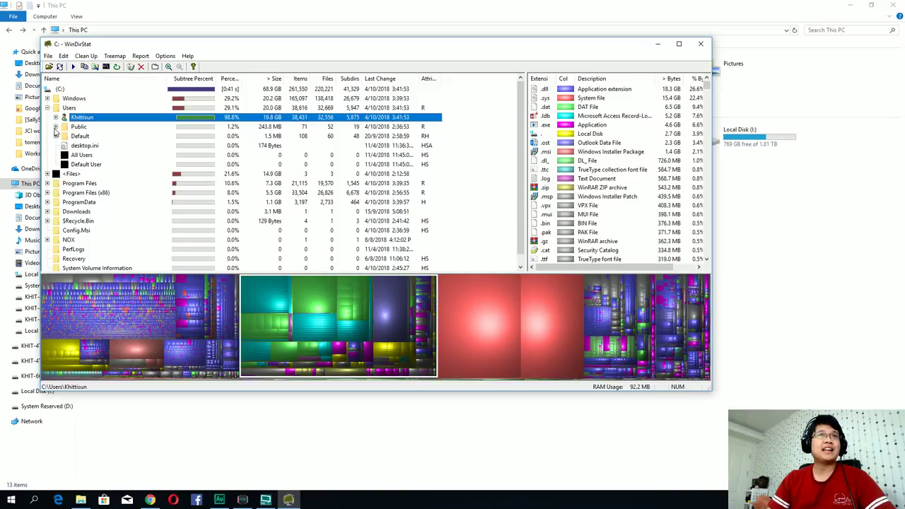
# Expand the loose files in the root of C: and compare pagefile.sys and hiberfil.sys in the list and treemap.
pyautogui.click(46, 174)
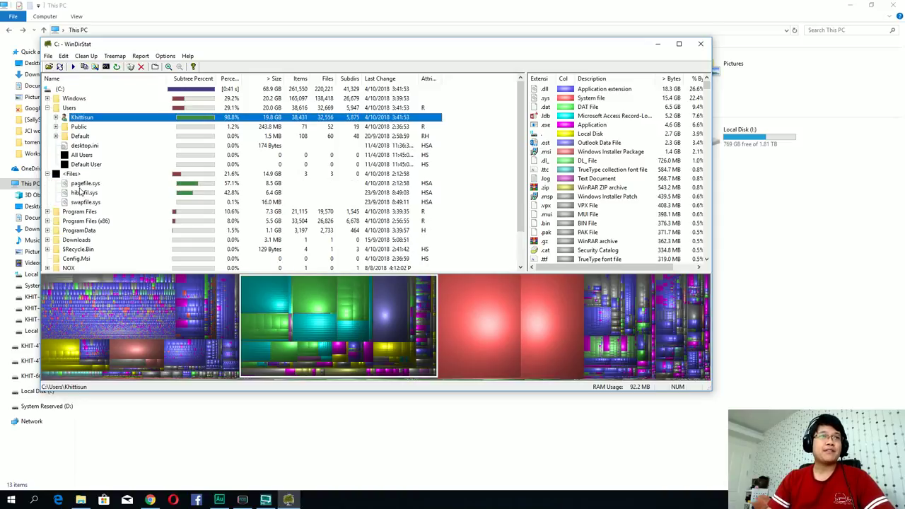
pyautogui.click(81, 184)
pyautogui.click(82, 193)
pyautogui.click(88, 184)
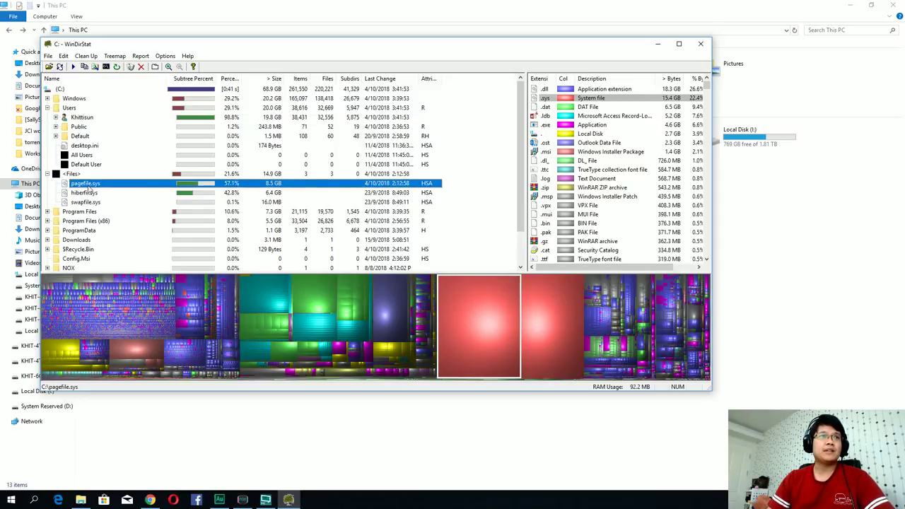
pyautogui.click(90, 193)
pyautogui.click(89, 184)
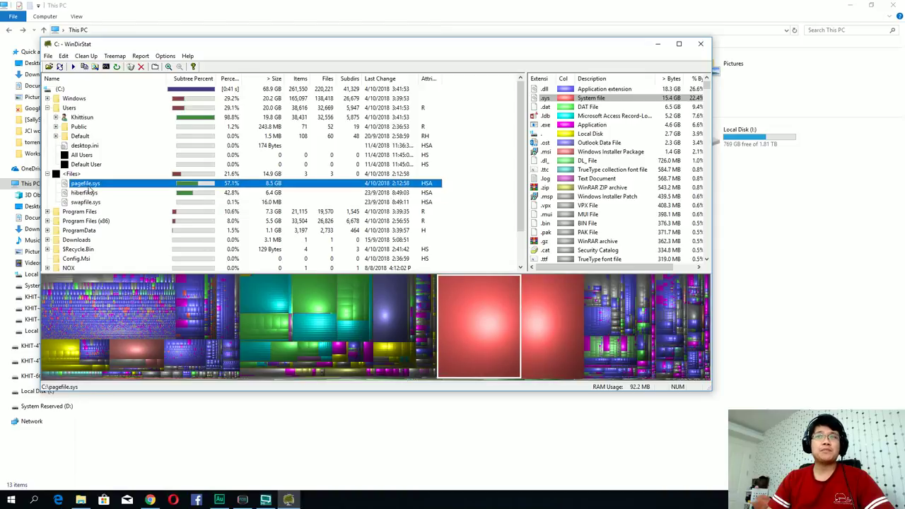
pyautogui.click(90, 194)
pyautogui.click(89, 185)
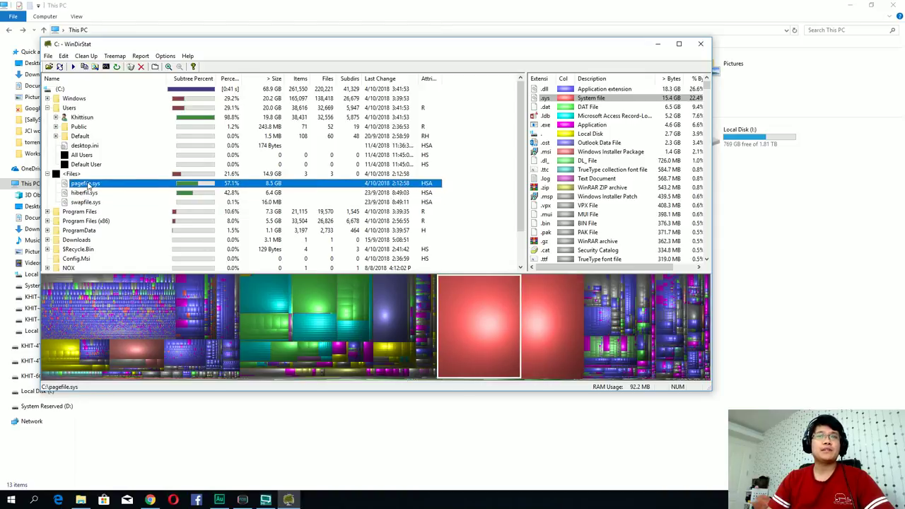
pyautogui.click(548, 305)
pyautogui.click(475, 305)
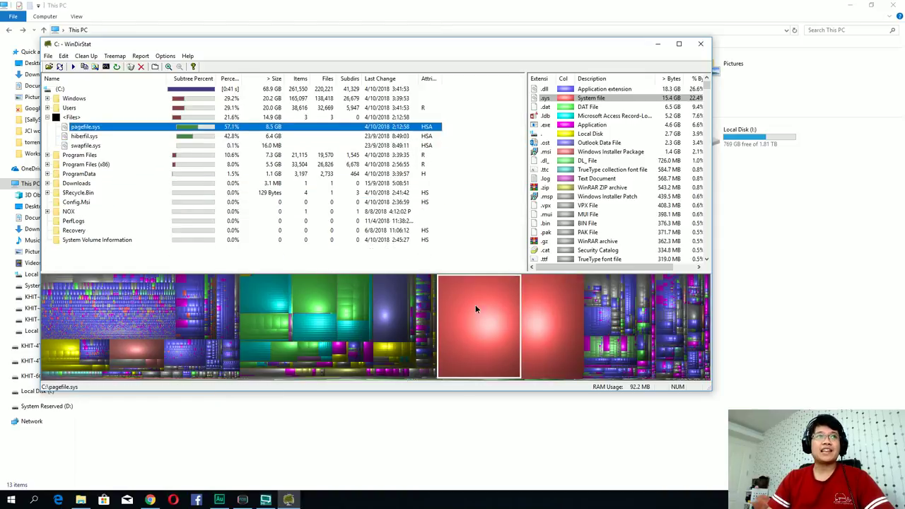
# Inspect the treemap blocks beside pagefile.sys and go back to the beginning of the directory list.
pyautogui.click(543, 309)
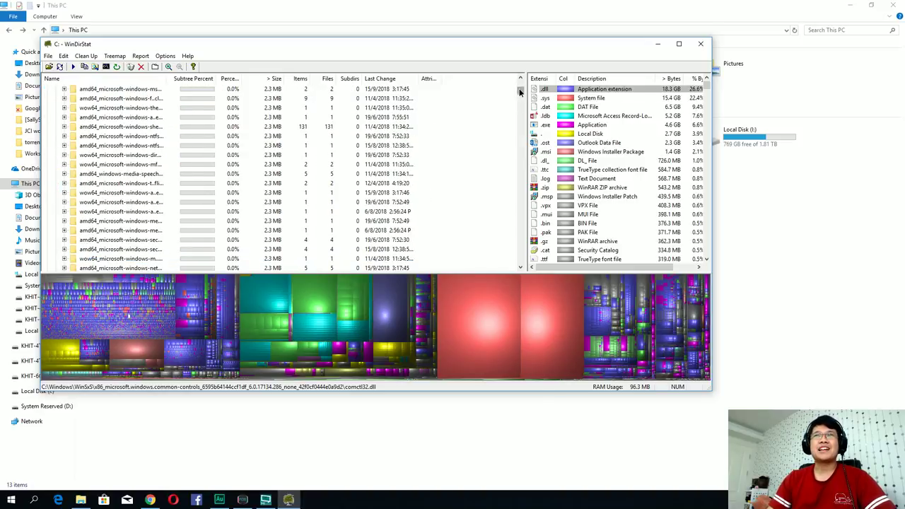
pyautogui.moveTo(520, 90); pyautogui.dragTo(520, 82)
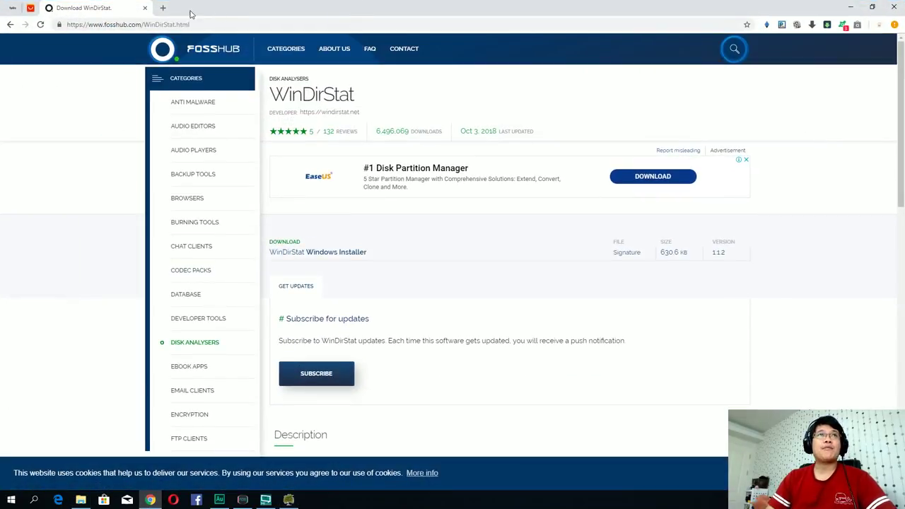
# Switch to Chrome and search the web for pagefile.sys in a new tab.
pyautogui.click(162, 8)
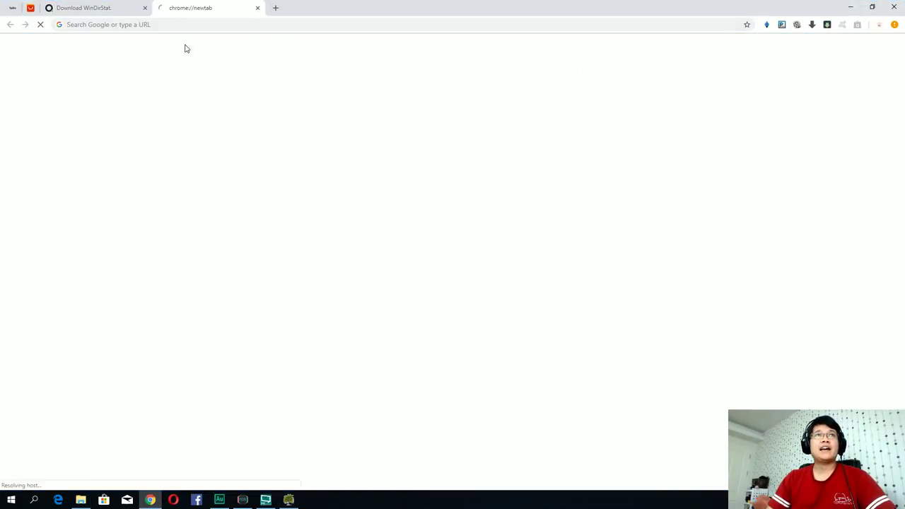
pyautogui.write('pagefile')
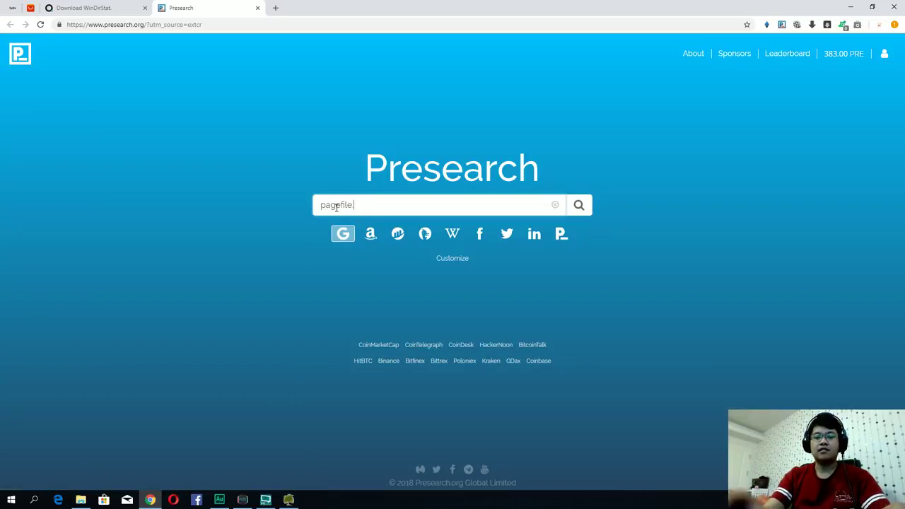
pyautogui.write('.sys')
pyautogui.press('Return')
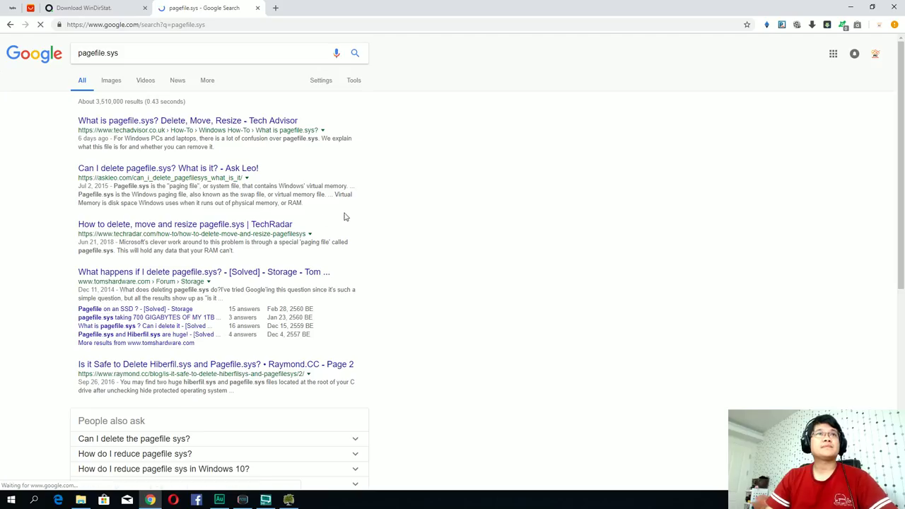
# Open the Tech Advisor and Tom's Hardware results about pagefile.sys in separate tabs and bring up the Tom's Hardware thread.
pyautogui.middleClick(156, 122)
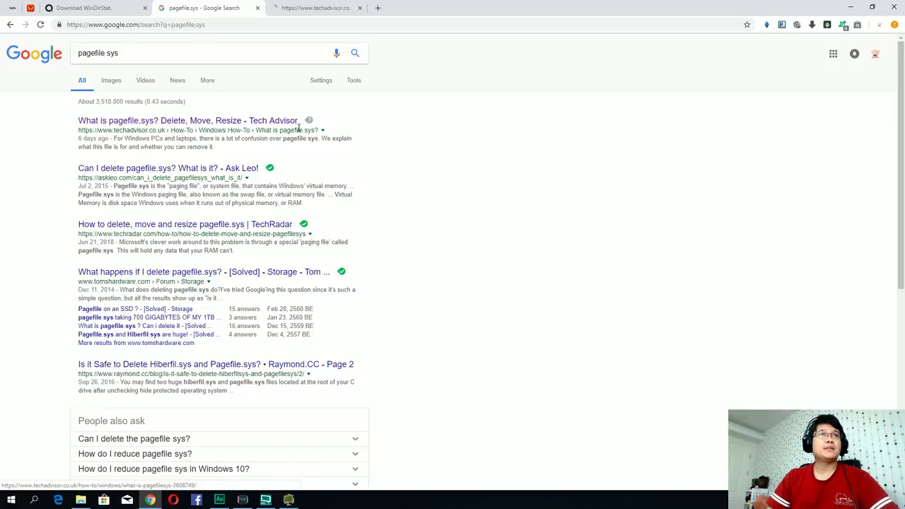
pyautogui.click(318, 7)
pyautogui.click(221, 6)
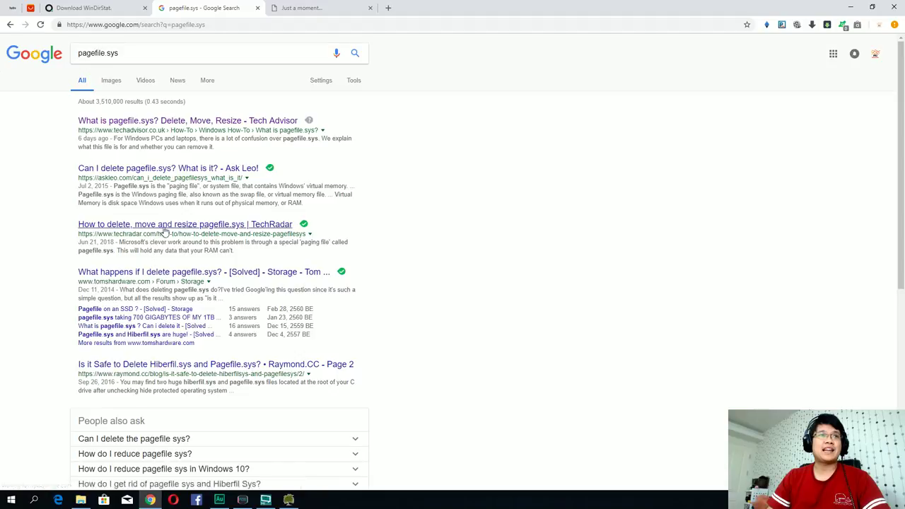
pyautogui.middleClick(230, 276)
pyautogui.click(318, 8)
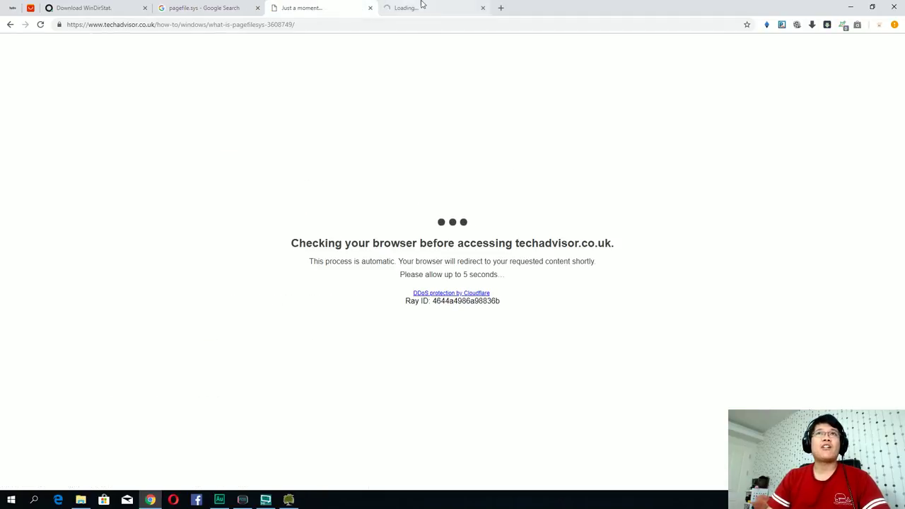
pyautogui.click(423, 6)
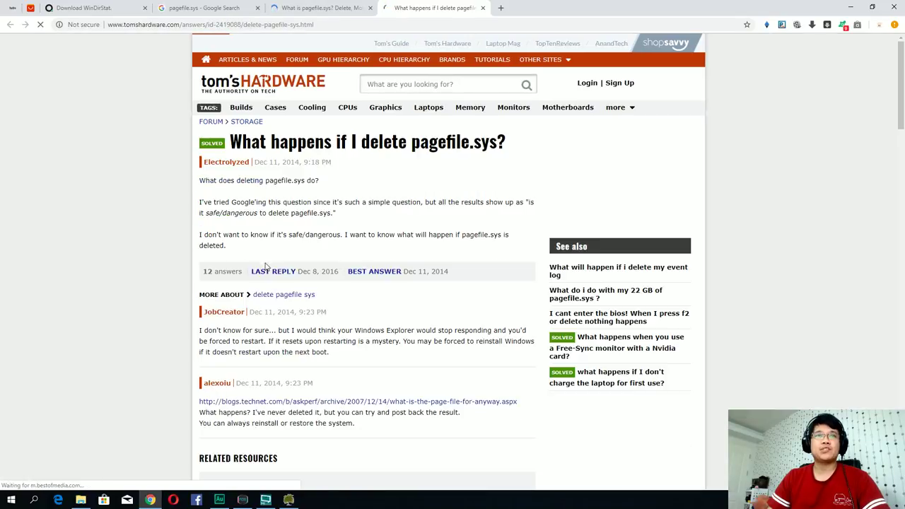
# Read the Tom's Hardware answers, including the best answer, on what happens if pagefile.sys is deleted.
pyautogui.scroll(-3, 142, 255)
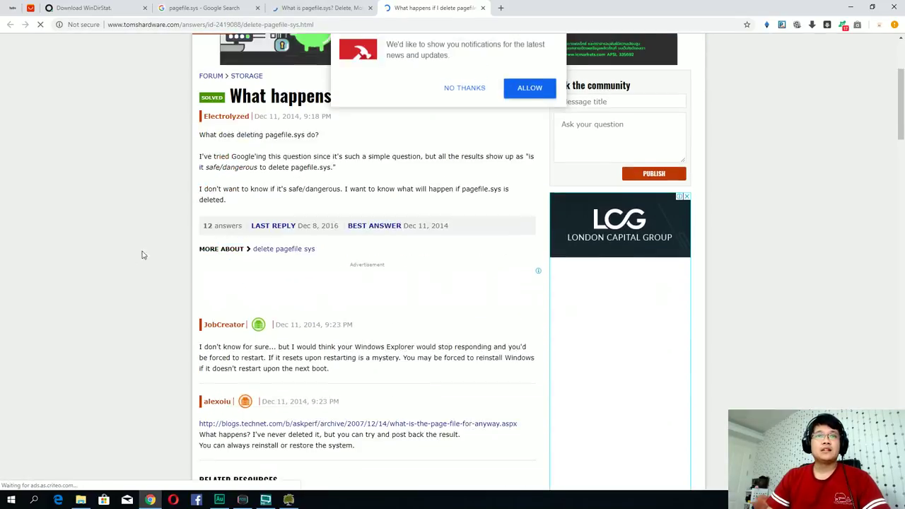
pyautogui.scroll(-1, 166, 263)
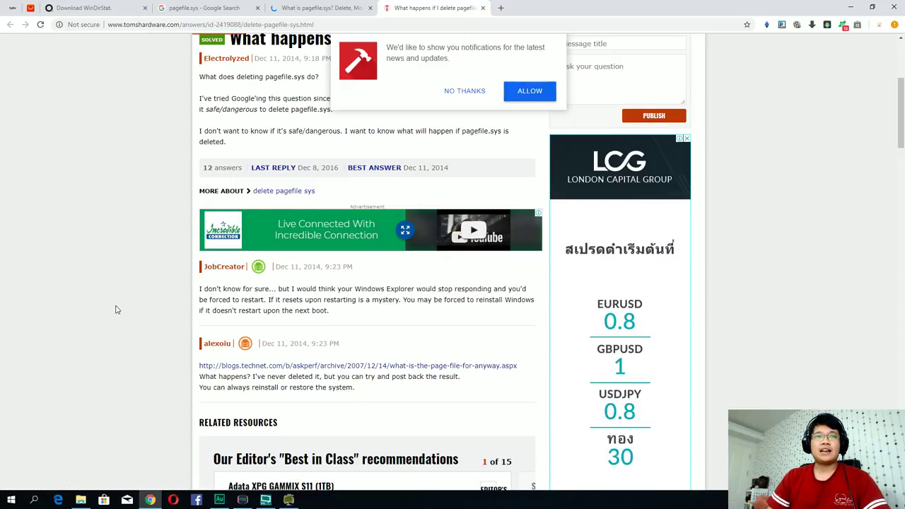
pyautogui.scroll(-1, 120, 309)
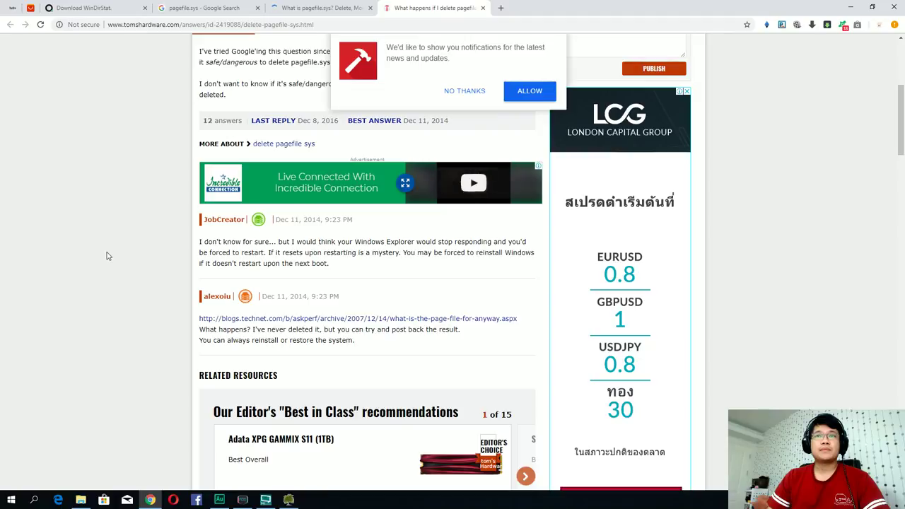
pyautogui.scroll(-5, 125, 252)
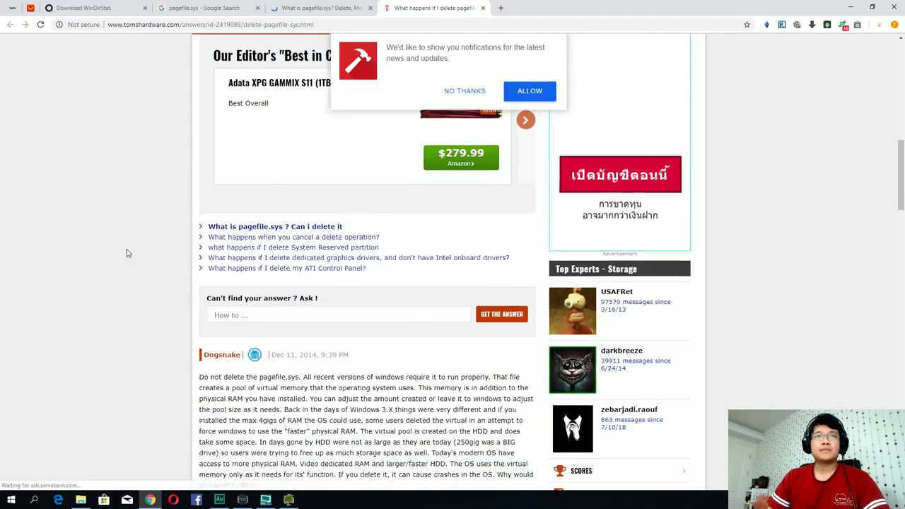
pyautogui.scroll(-3, 138, 258)
pyautogui.scroll(-6, 142, 259)
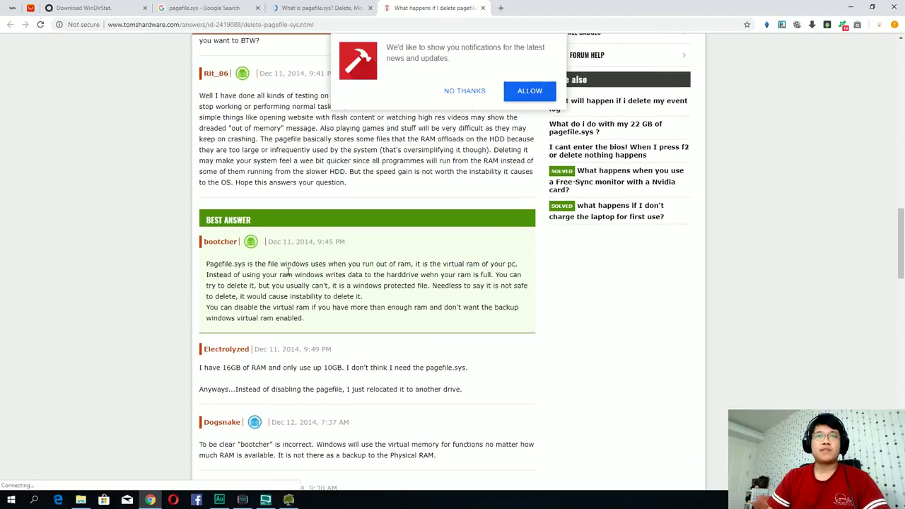
pyautogui.moveTo(281, 264); pyautogui.dragTo(362, 265)
pyautogui.click(362, 264)
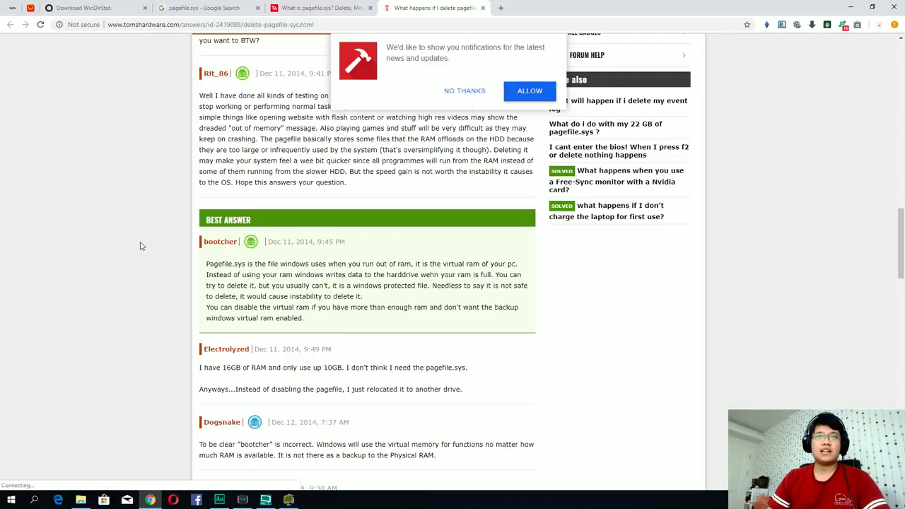
pyautogui.scroll(2, 140, 246)
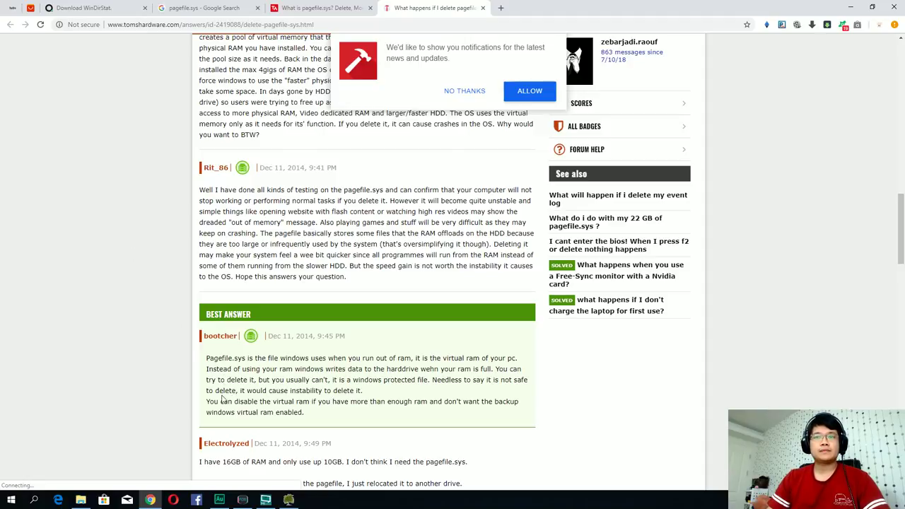
pyautogui.scroll(15, 97, 370)
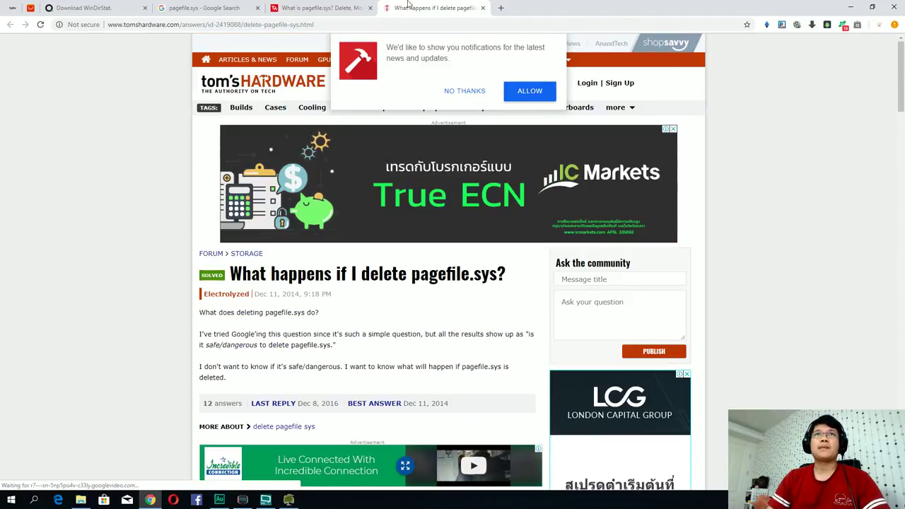
# Close the Tom's Hardware and Tech Advisor tabs, minimize Chrome and return to WinDirStat.
pyautogui.click(483, 8)
pyautogui.hotkey('ctrl', 'w')
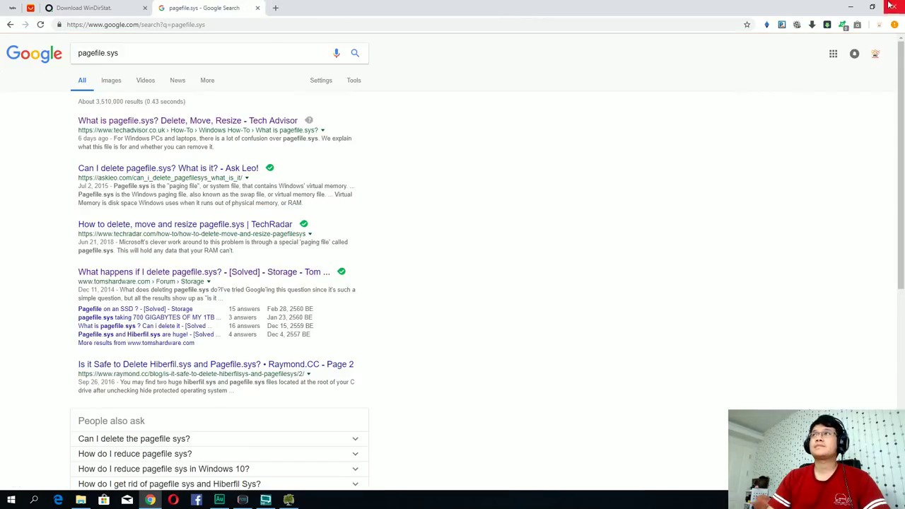
pyautogui.click(850, 7)
pyautogui.hotkey('alt', 'Tab')
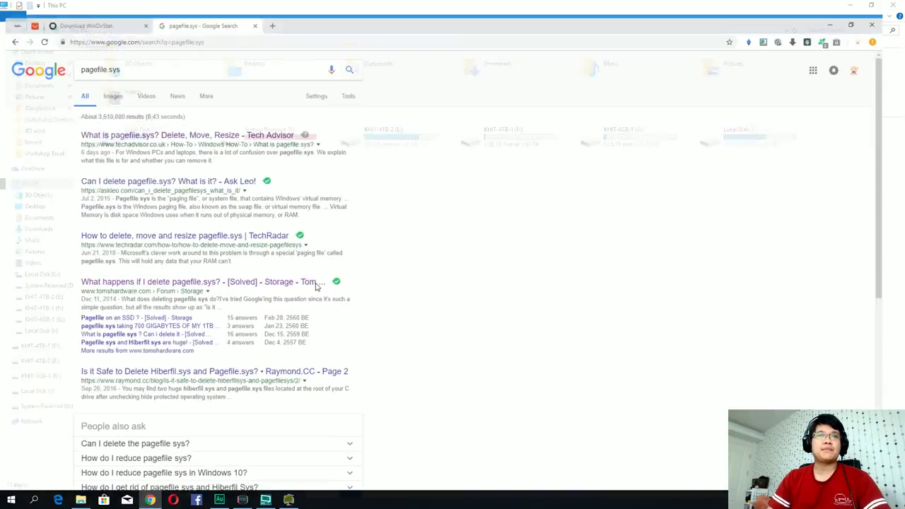
pyautogui.hotkey('alt', 'Tab')
pyautogui.click(290, 500)
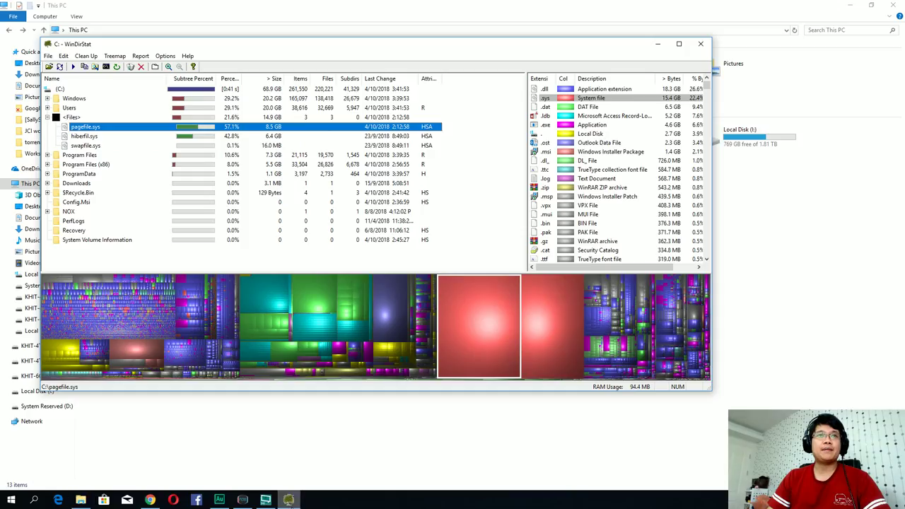
pyautogui.hotkey('alt', 'Tab')
pyautogui.hotkey('alt', 'Tab')
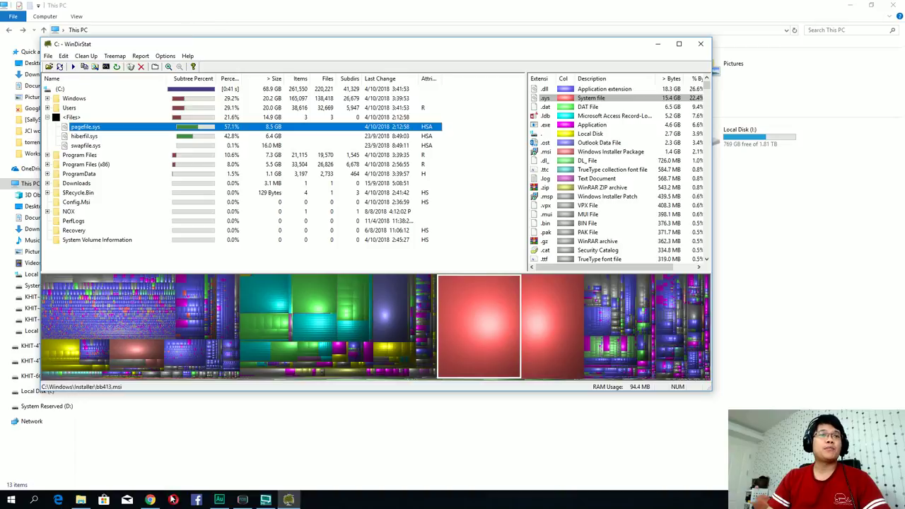
# Switch to Chrome, review the Presearch Rewards Account in a new tab and go back to the Presearch home page.
pyautogui.hotkey('alt', 'Tab')
pyautogui.click(273, 12)
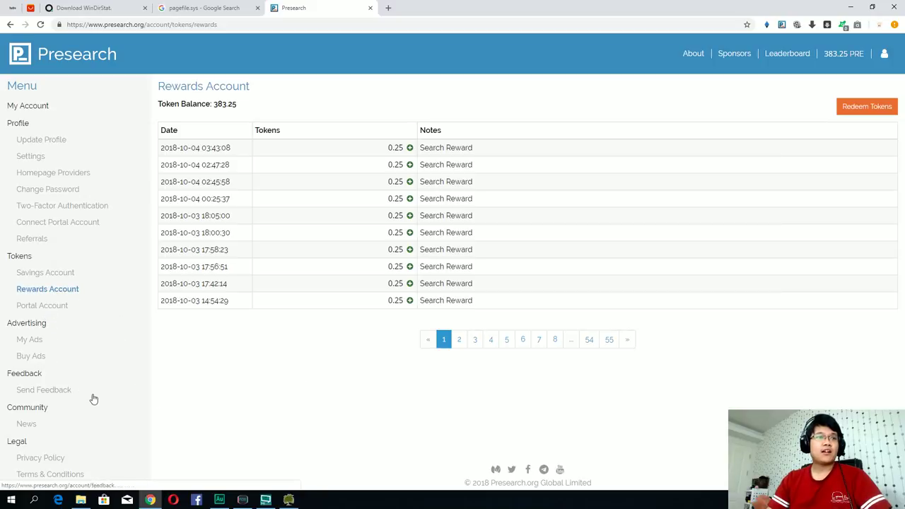
pyautogui.click(59, 60)
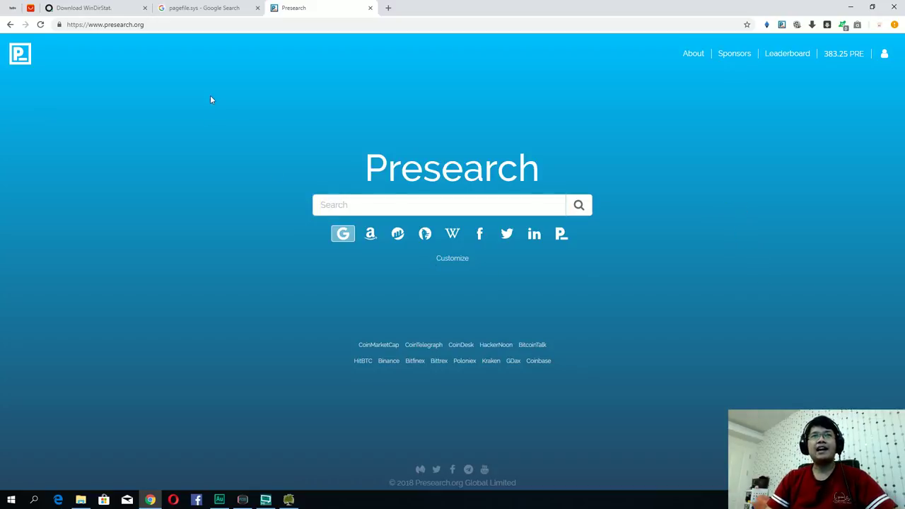
# Close the Presearch and Google results tabs, point out the WinDirStat title on its FossHub download page, and switch back to WinDirStat.
pyautogui.middleClick(335, 4)
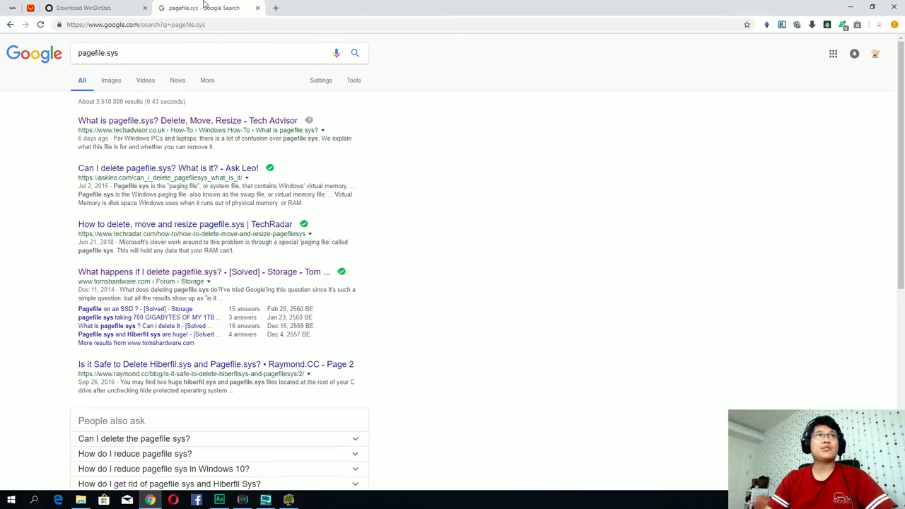
pyautogui.middleClick(179, 4)
pyautogui.moveTo(270, 92); pyautogui.dragTo(357, 97)
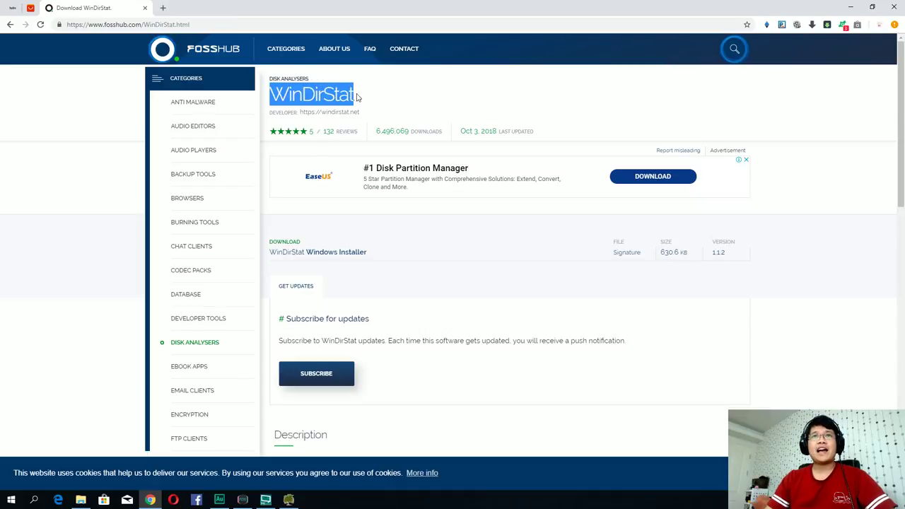
pyautogui.click(860, 257)
pyautogui.click(289, 500)
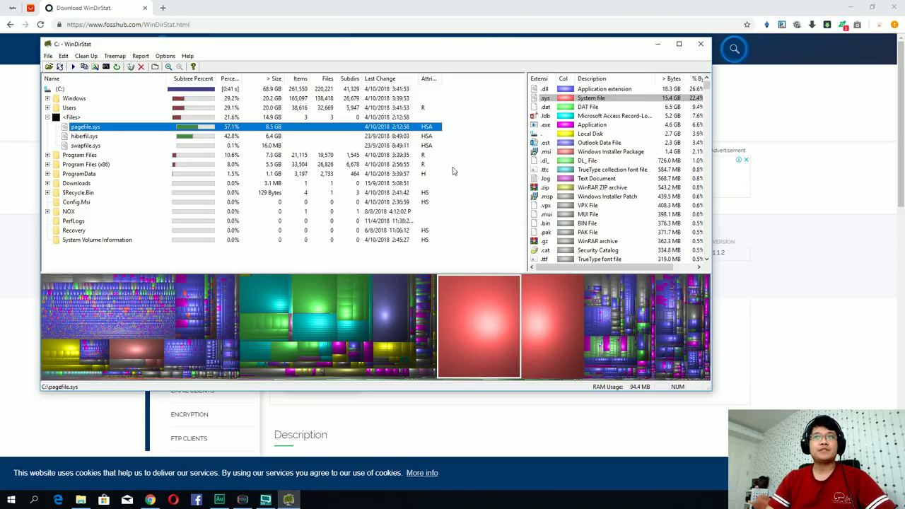